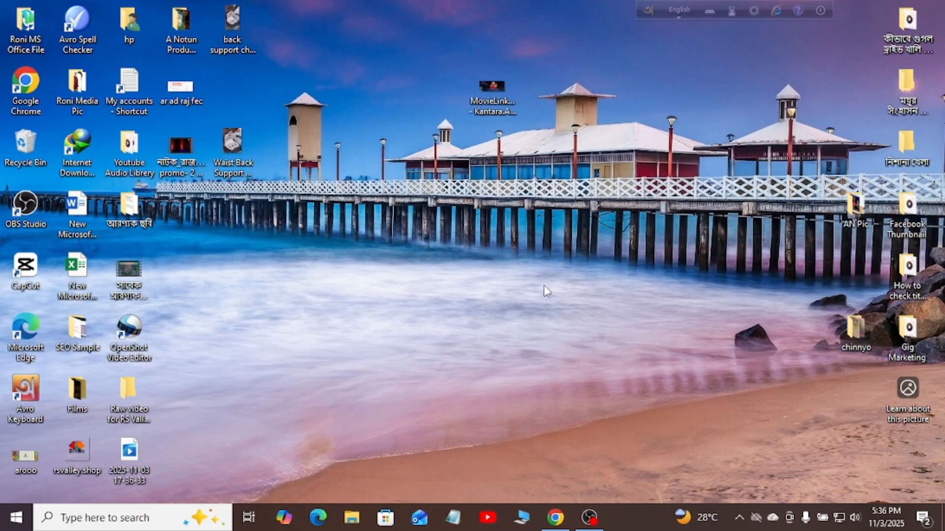
Switch to Ads Manager in Chrome and create a new campaign with the Engagement objective and the Manual engagement campaign setup
left_click(554, 517)
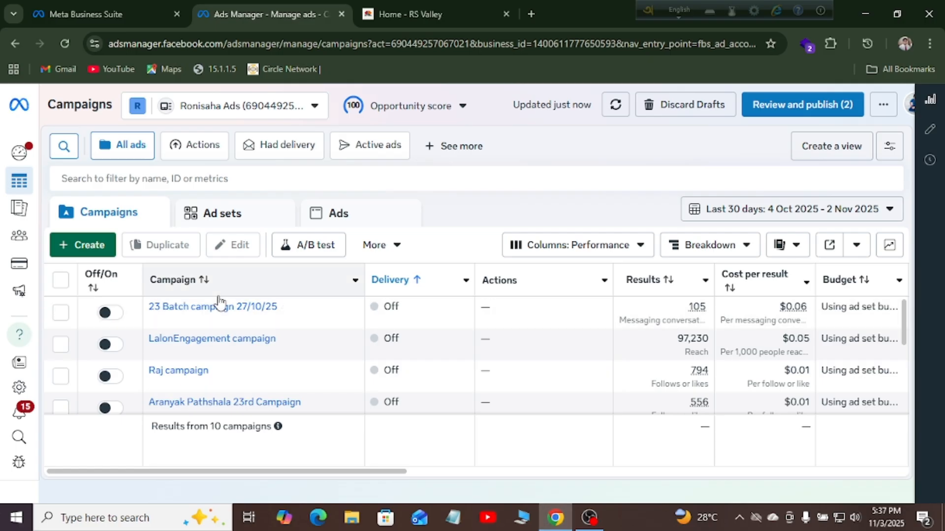
left_click(81, 248)
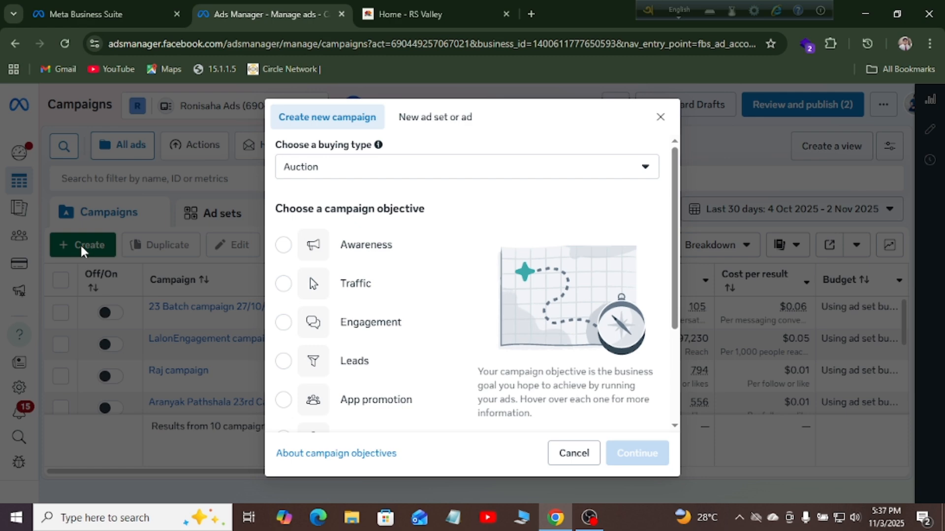
mouse_move(440, 240)
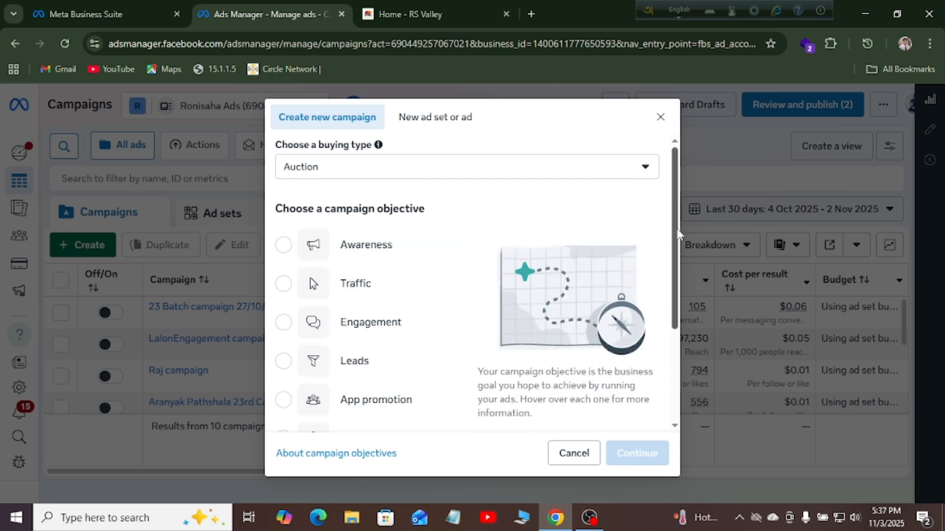
left_click_drag(677, 229, 680, 250)
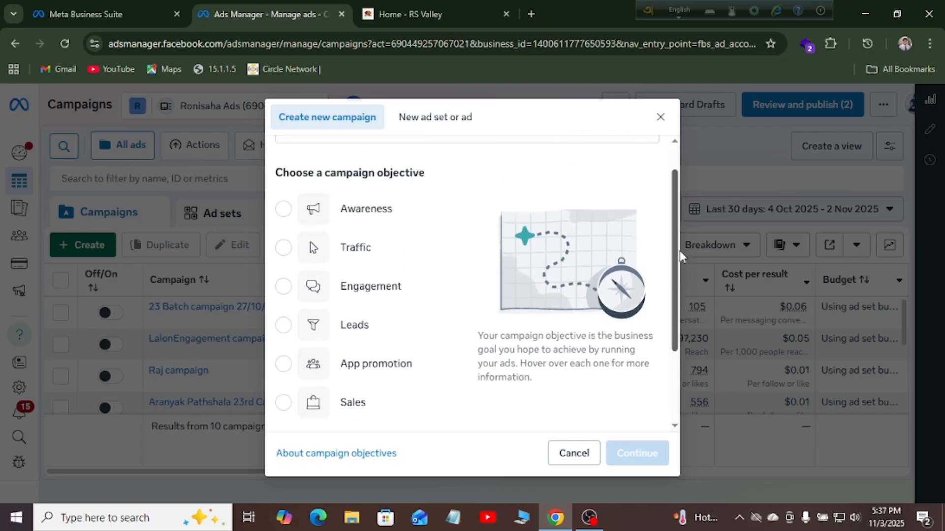
mouse_move(339, 289)
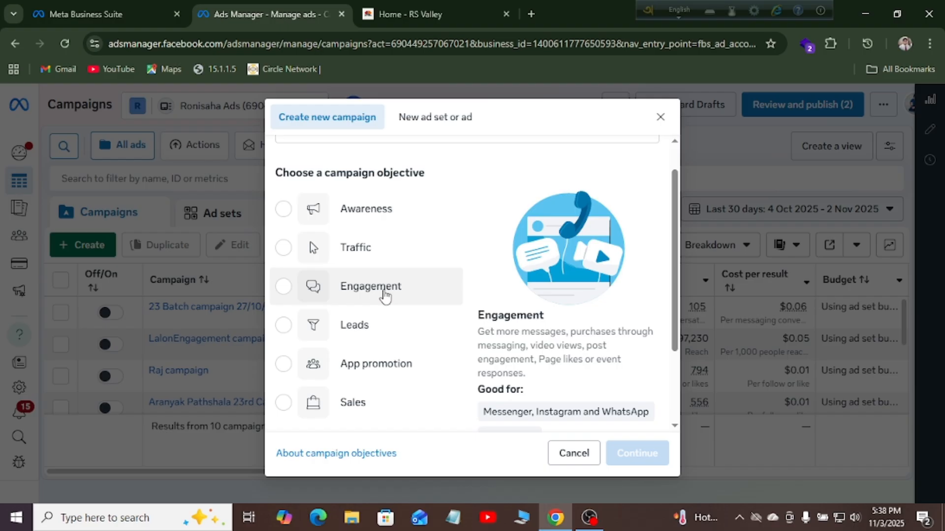
left_click(362, 291)
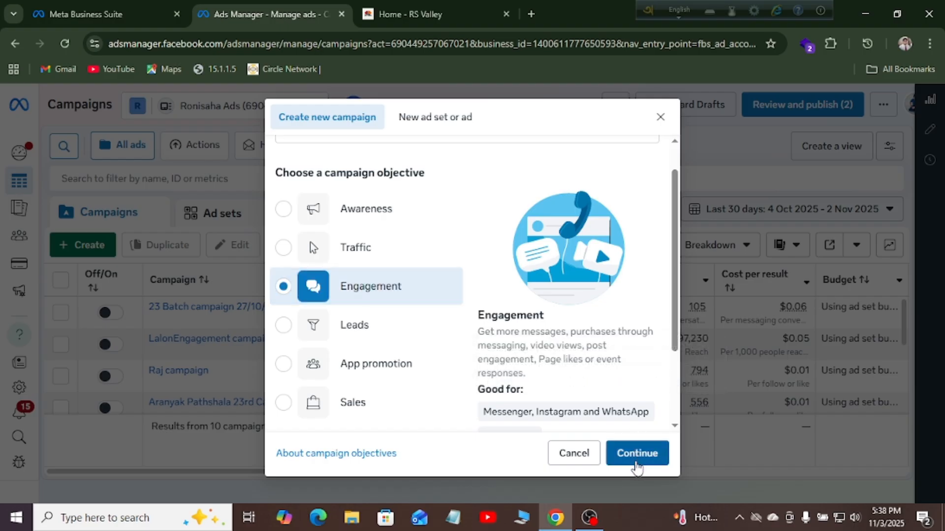
left_click(636, 466)
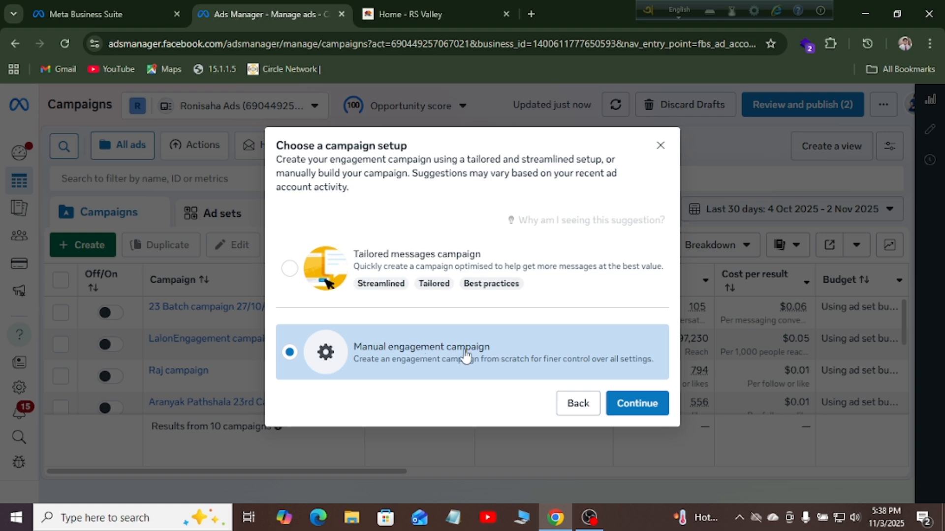
left_click(631, 406)
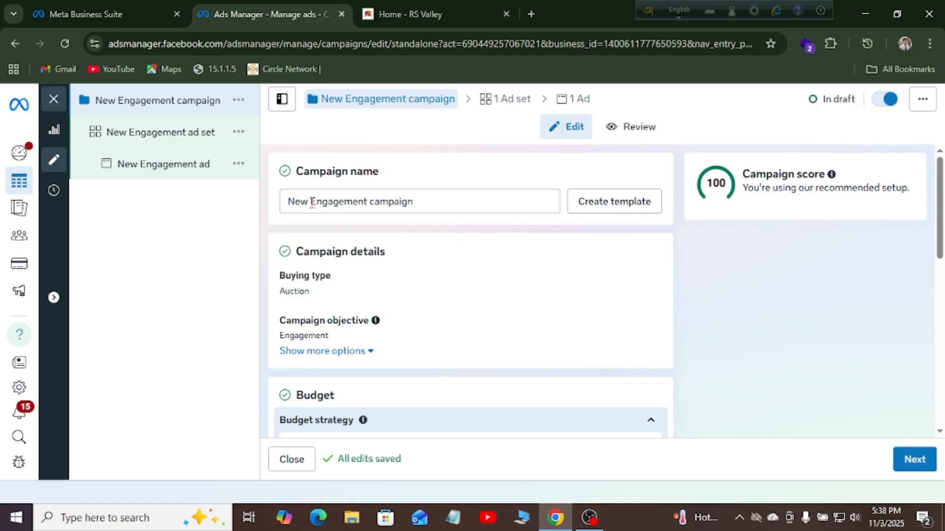
Rename the campaign as "ssd1 Engagement campaign"
left_click_drag(311, 202, 288, 201)
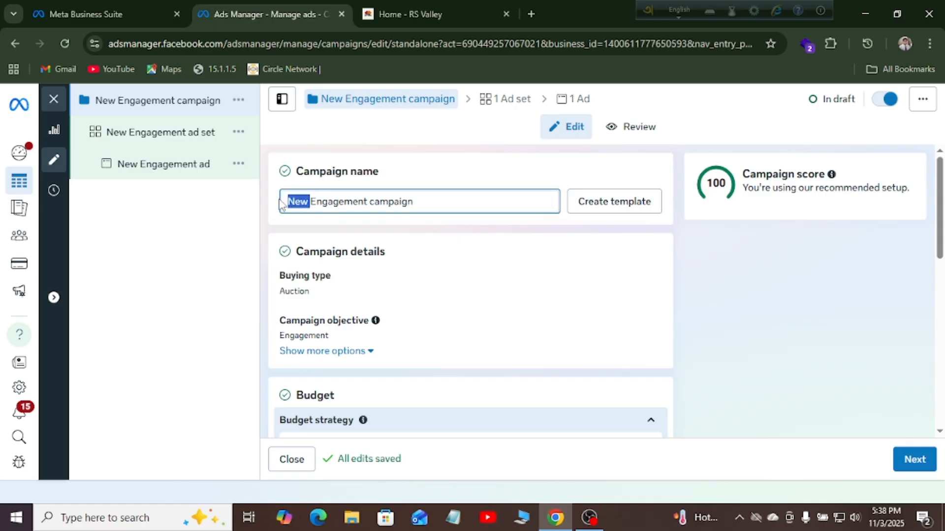
type("ssd")
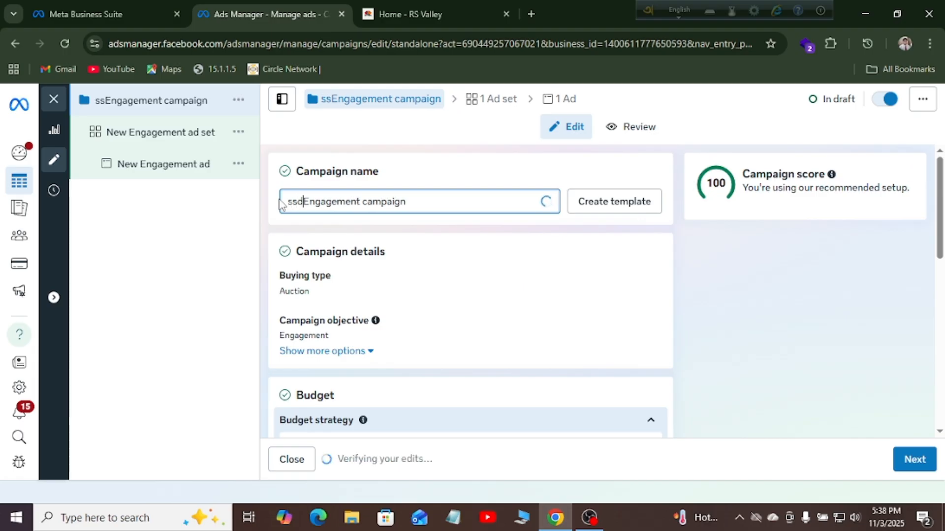
type("1")
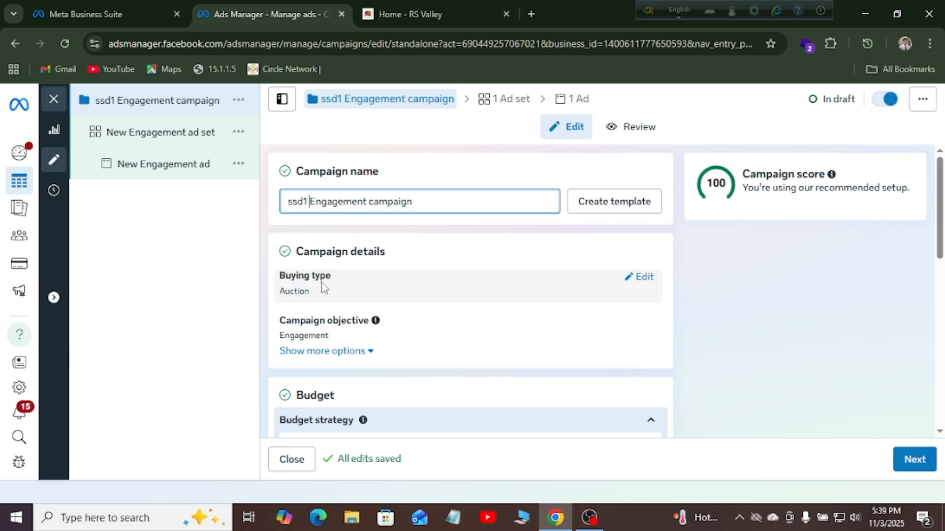
Open the campaign's buying type for editing and choose Auction
left_click(645, 277)
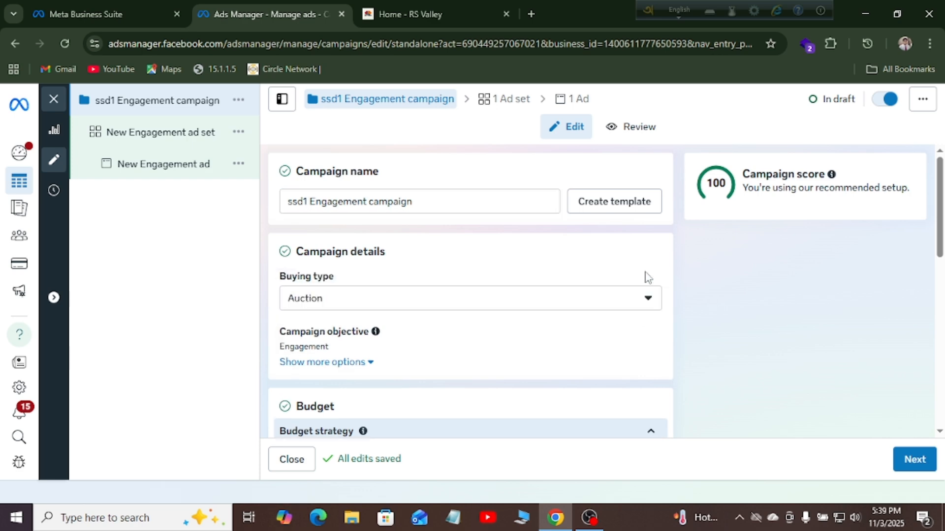
left_click(636, 299)
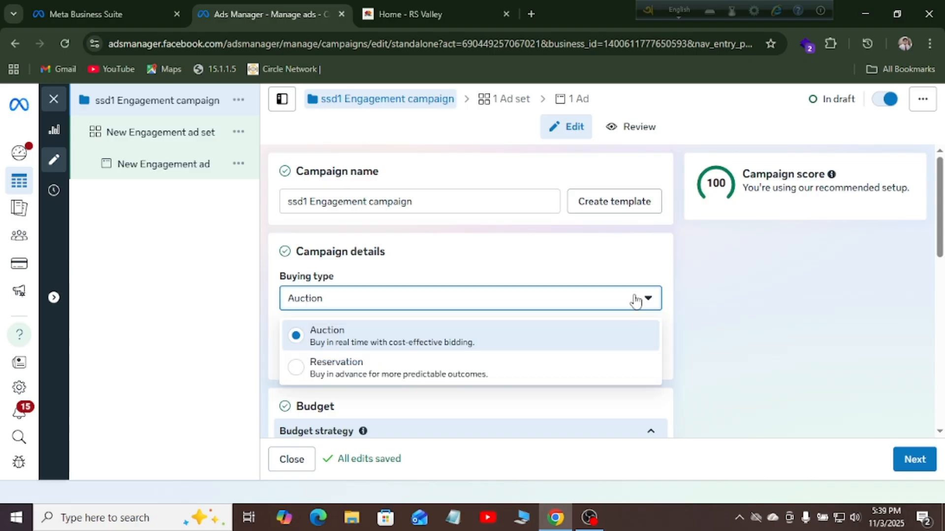
left_click(498, 337)
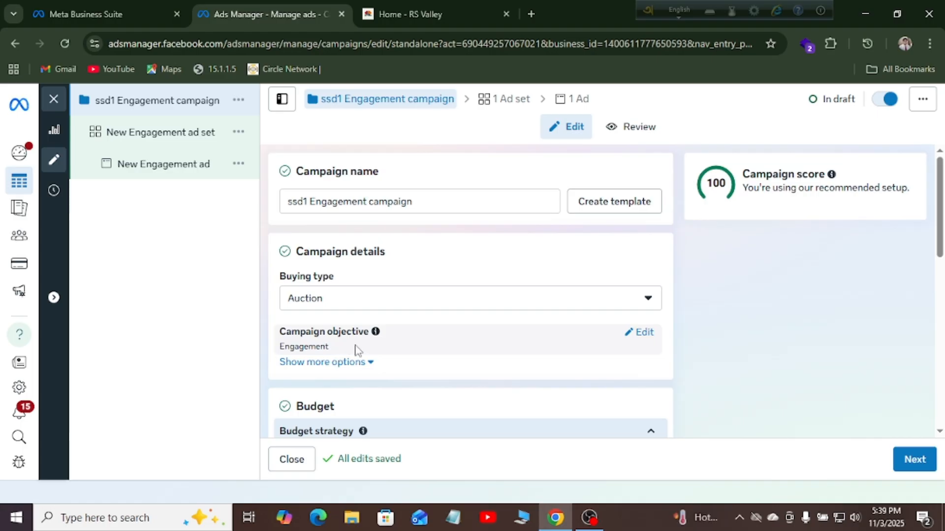
Expand the additional campaign details, review the budget, A/B test and special ad category settings, and proceed to the ad set
left_click(329, 360)
scroll(940, 229, "down", 1)
left_click_drag(941, 229, 942, 282)
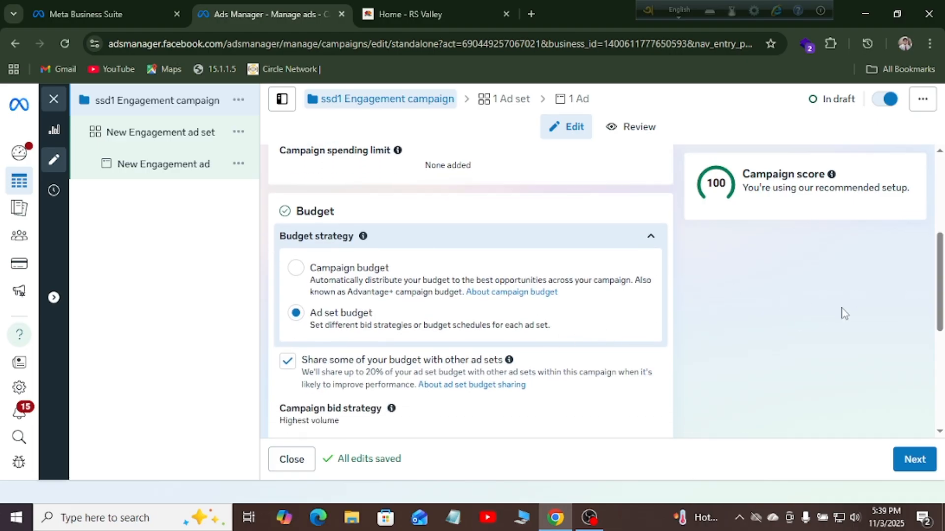
left_click_drag(941, 281, 943, 352)
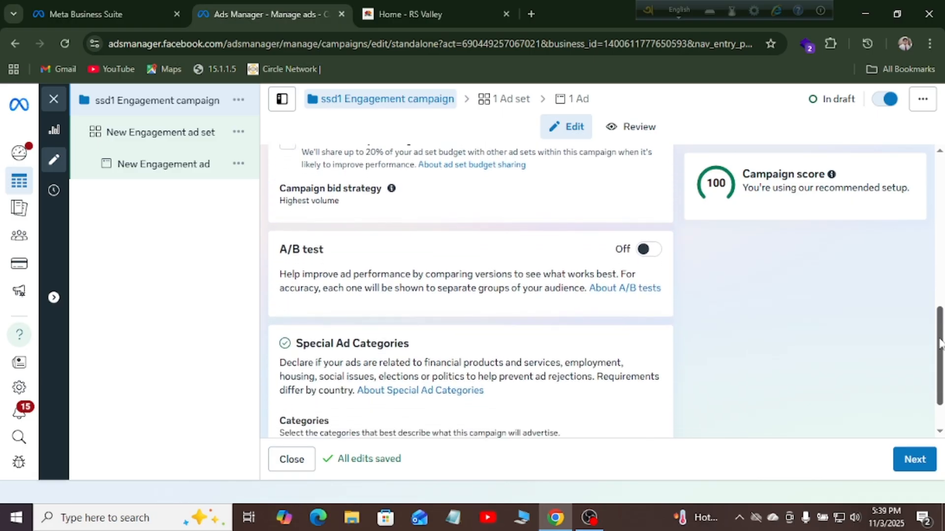
scroll(939, 343, "down", 1)
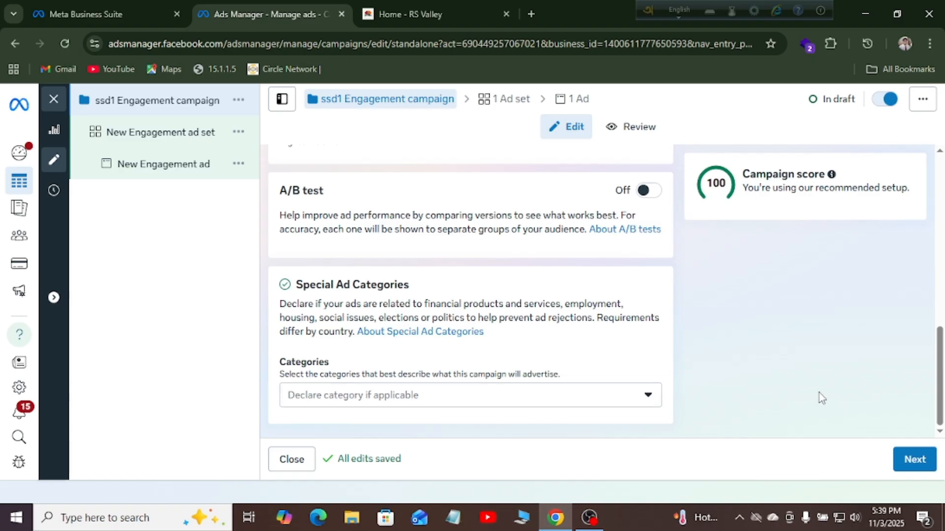
left_click(926, 460)
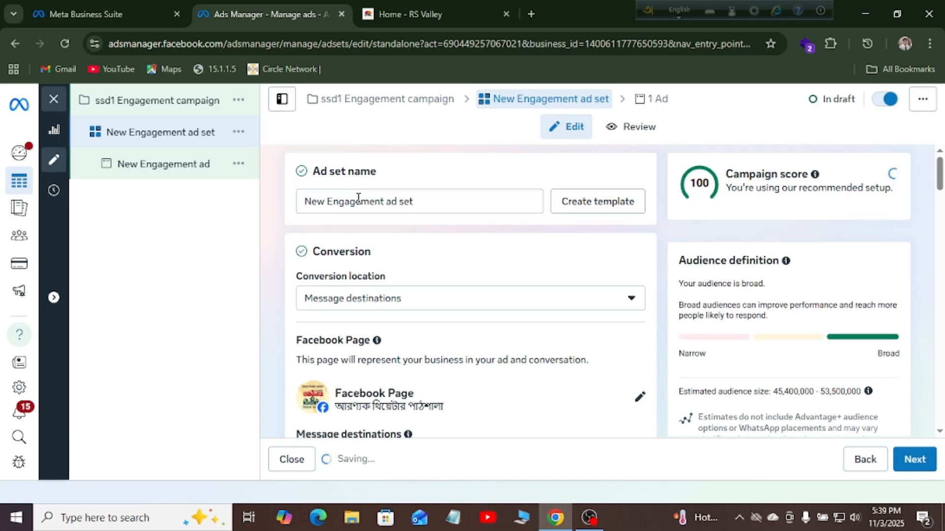
Rename the ad set as "SSD1 Engagement ad set"
left_click(323, 199)
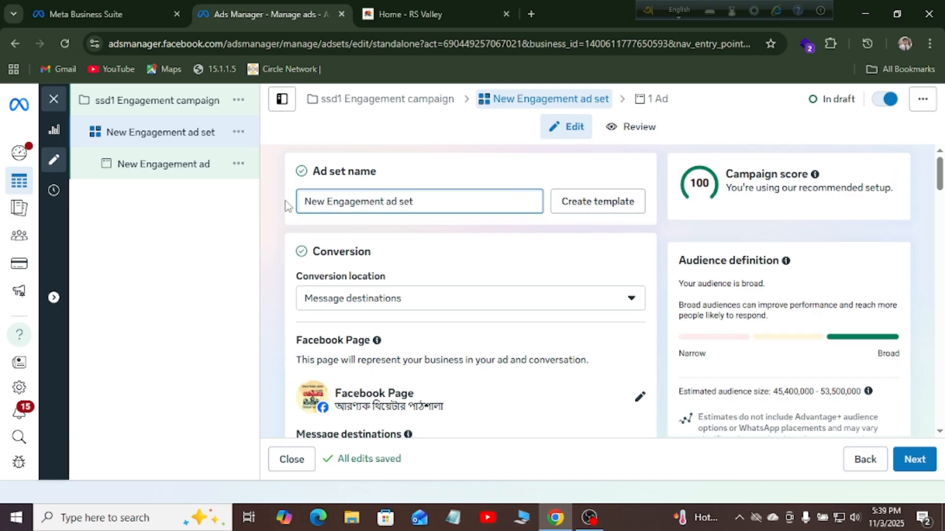
left_click_drag(326, 201, 302, 207)
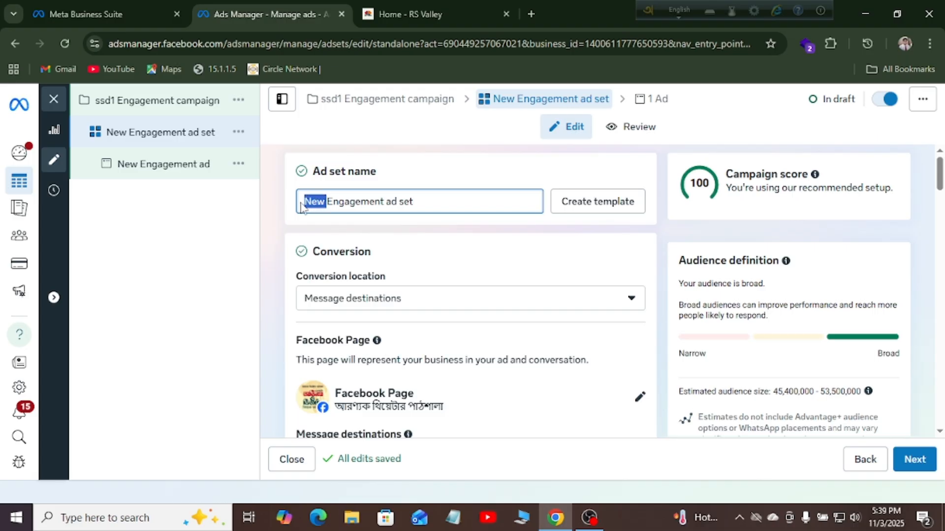
type("SSD")
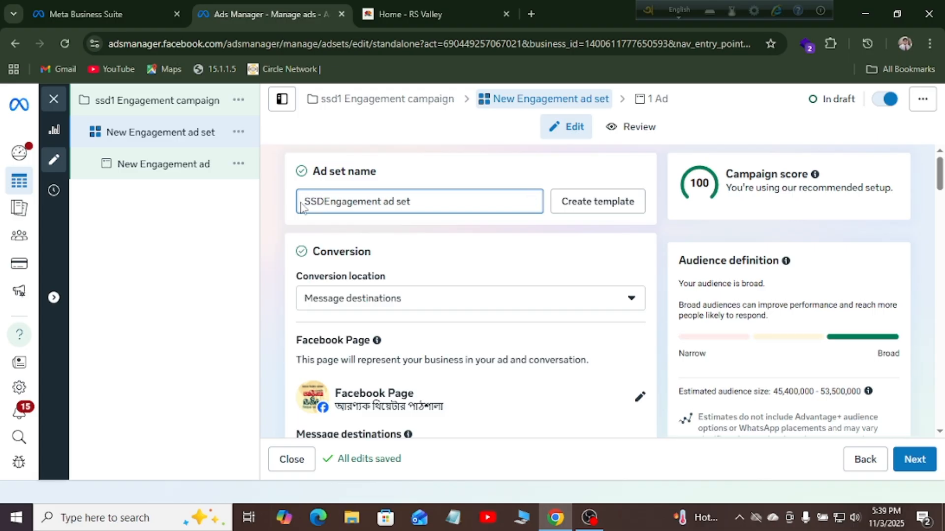
type("1")
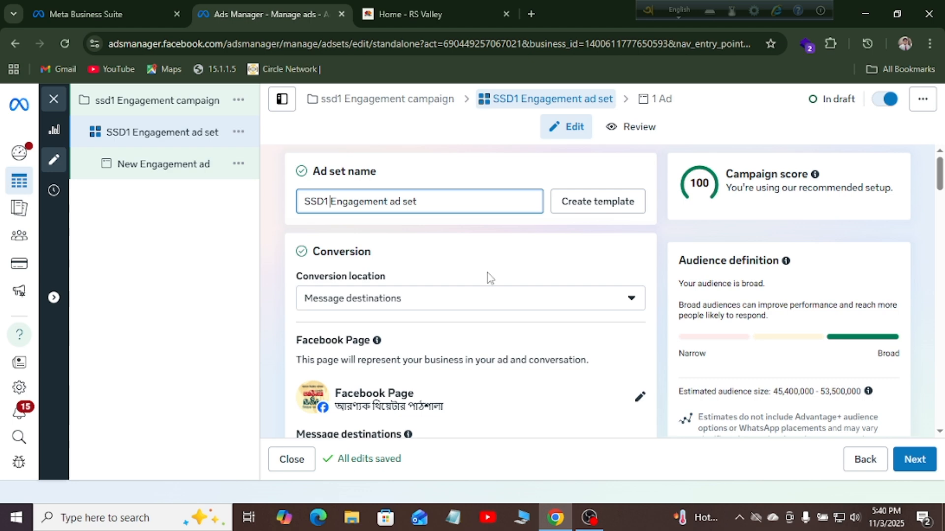
Keep Message destinations as the conversion location and choose RS Valley as the ad set's Facebook Page
left_click(518, 299)
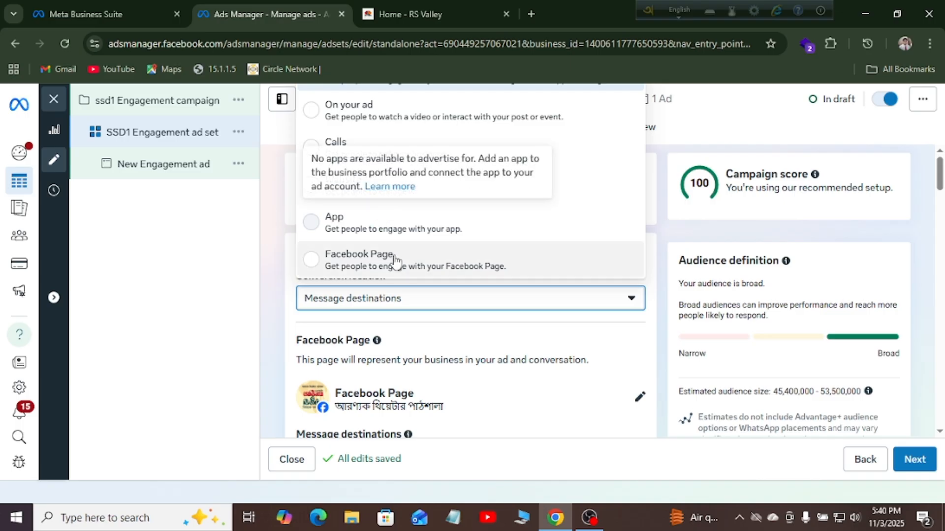
left_click(429, 309)
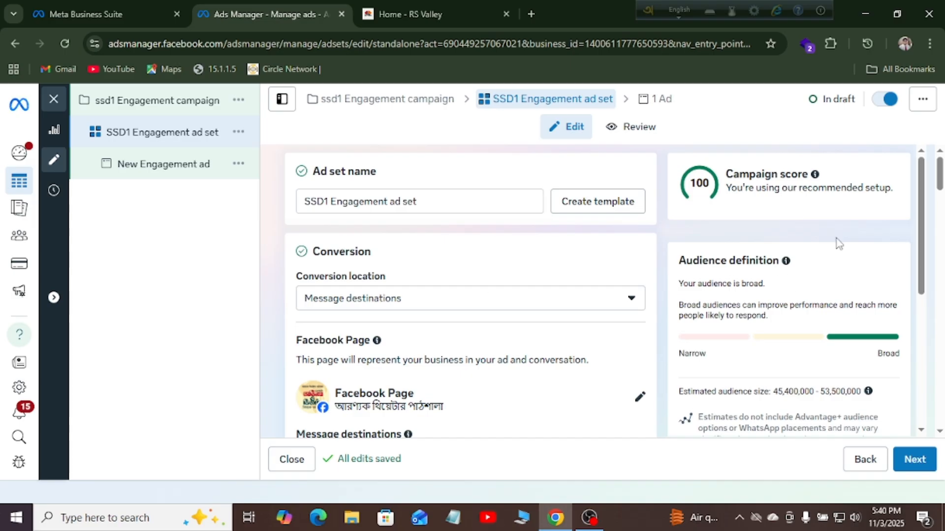
left_click_drag(940, 176, 939, 189)
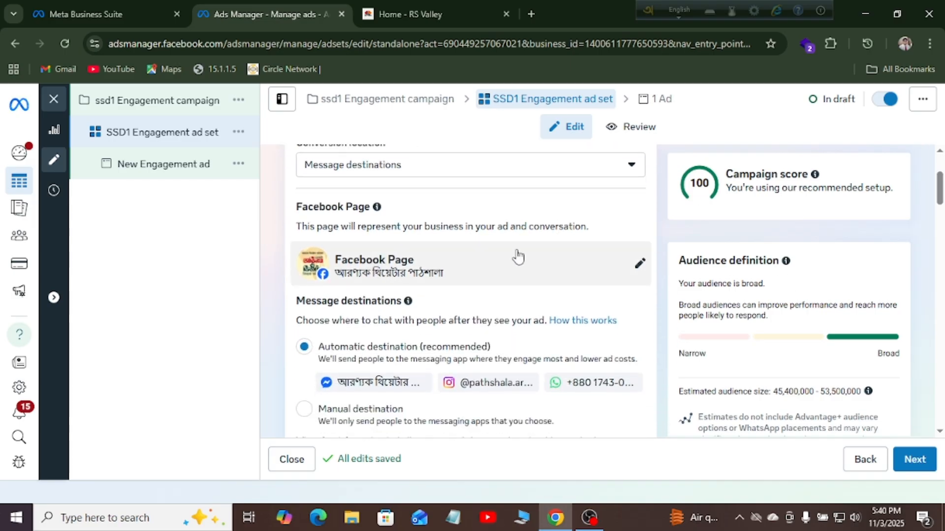
left_click(639, 263)
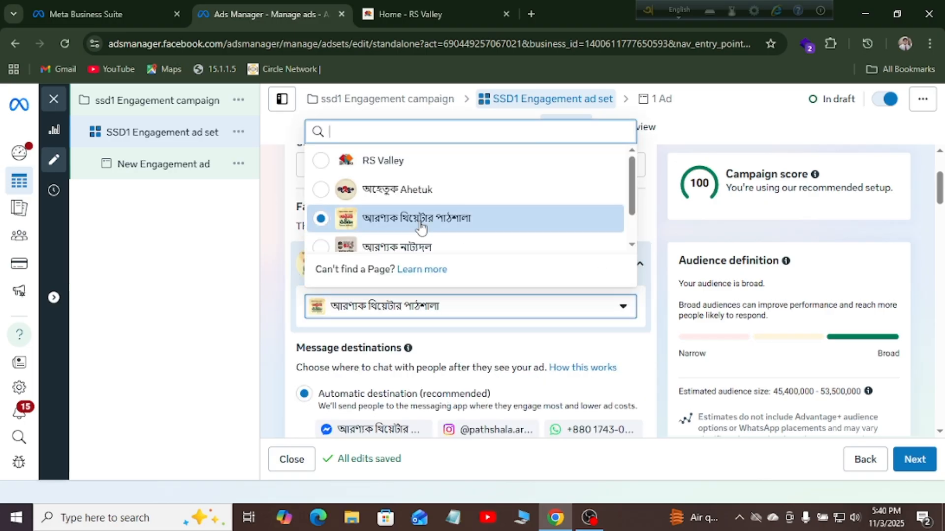
left_click(421, 169)
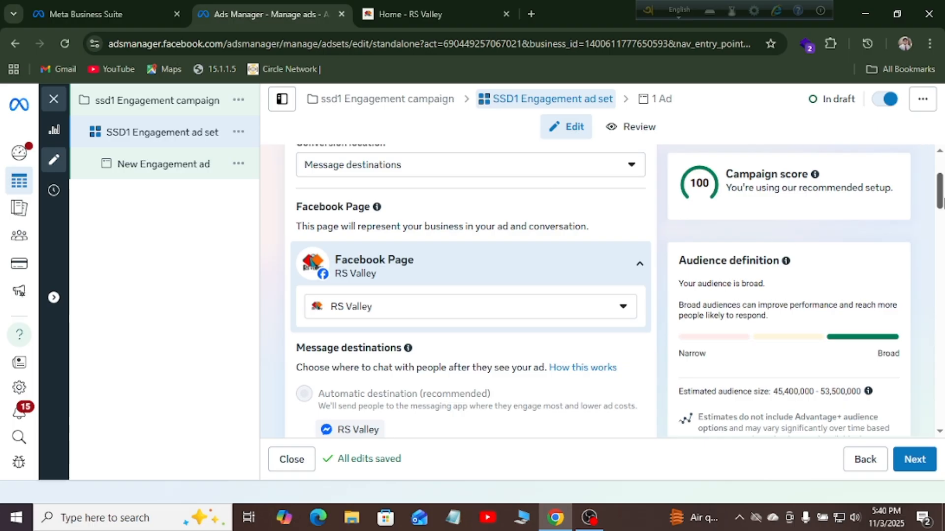
left_click_drag(941, 195, 940, 230)
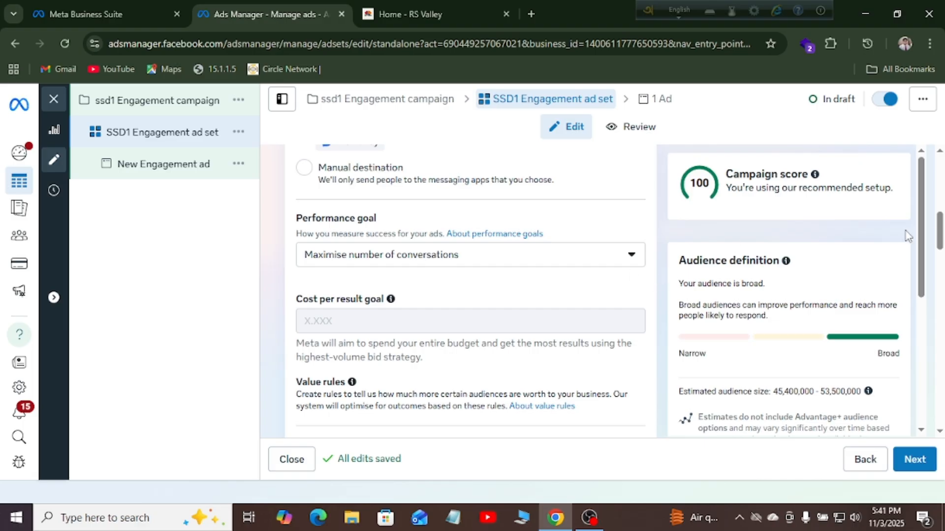
left_click_drag(939, 233, 940, 276)
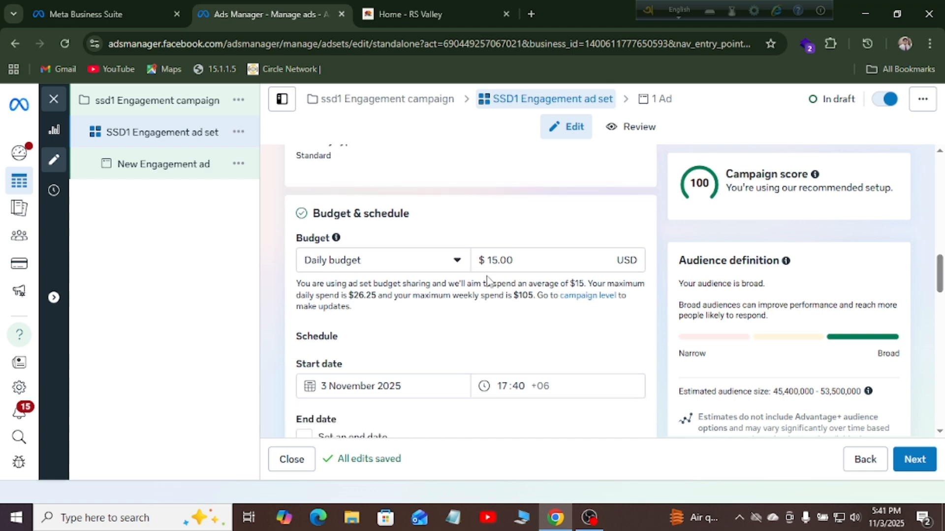
left_click(429, 269)
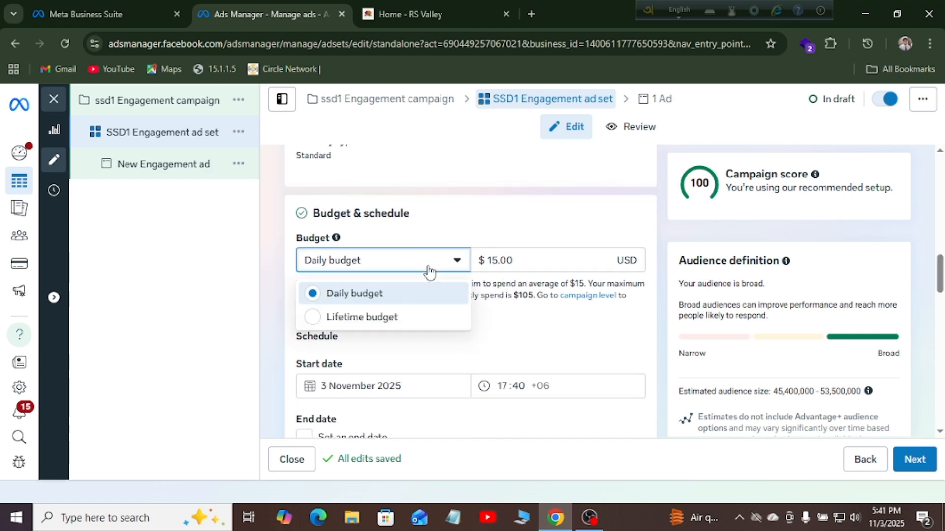
left_click(388, 319)
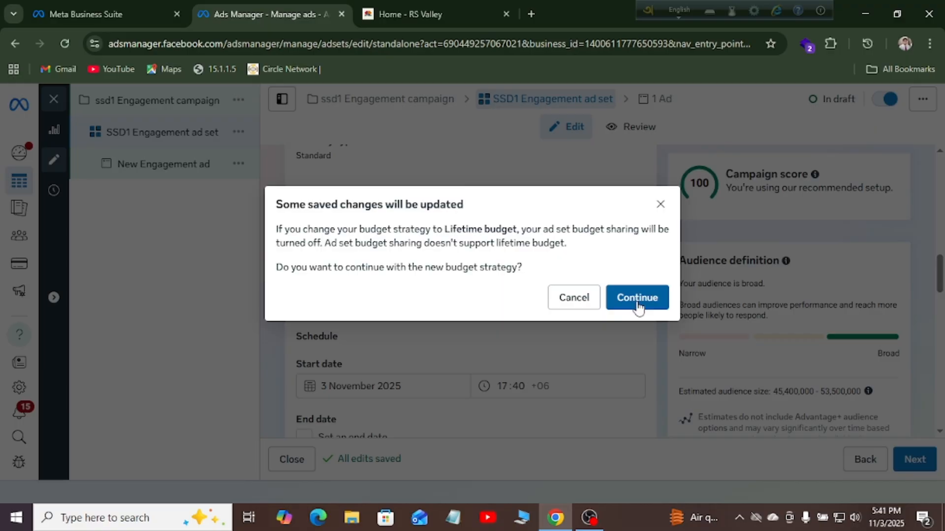
left_click(660, 208)
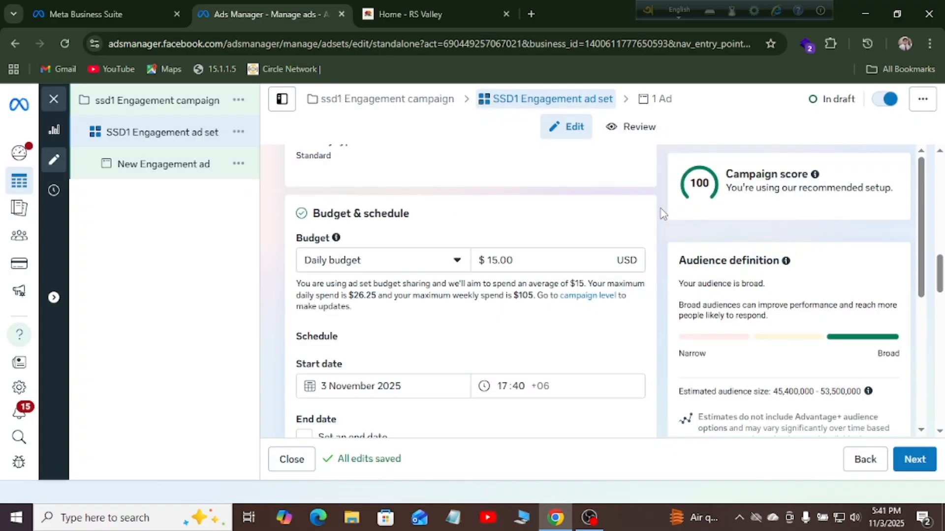
Set the ad set's daily budget to $10.00
left_click(522, 260)
key("BackSpace")
key("BackSpace")
key("BackSpace")
key("BackSpace")
key("BackSpace")
type("10")
left_click(418, 388)
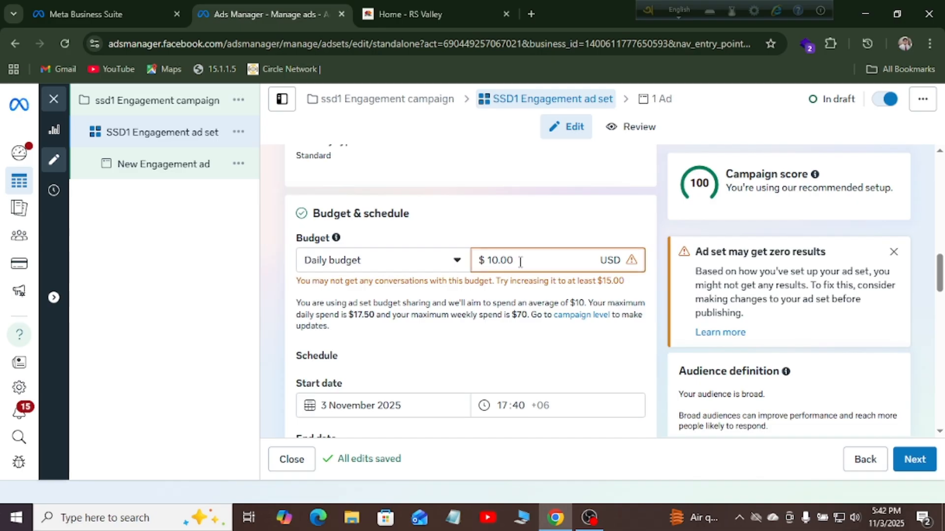
Set the ad set's daily budget to $15.00
key("BackSpace")
key("BackSpace")
key("BackSpace")
key("BackSpace")
key("BackSpace")
type("15")
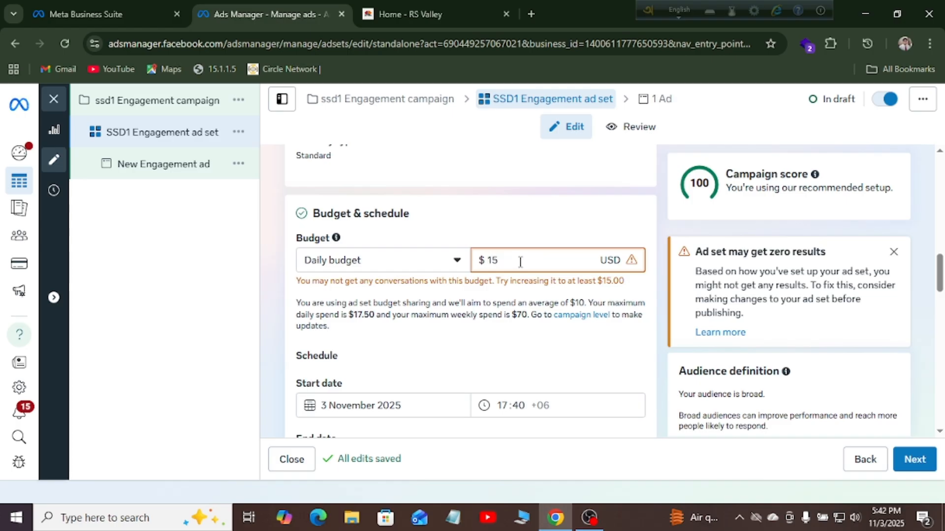
Set the ad set's start time on 3 November 2025 to 06:00
left_click(506, 401)
type("06")
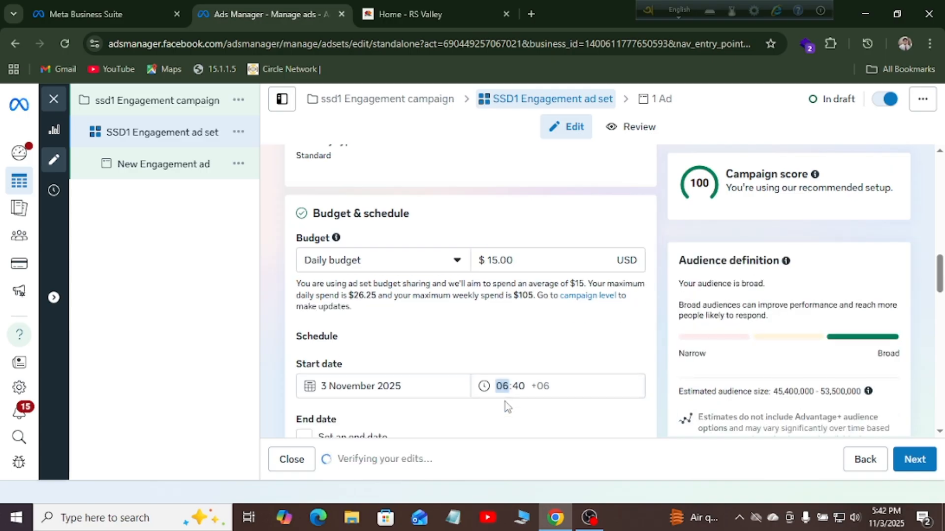
left_click(523, 390)
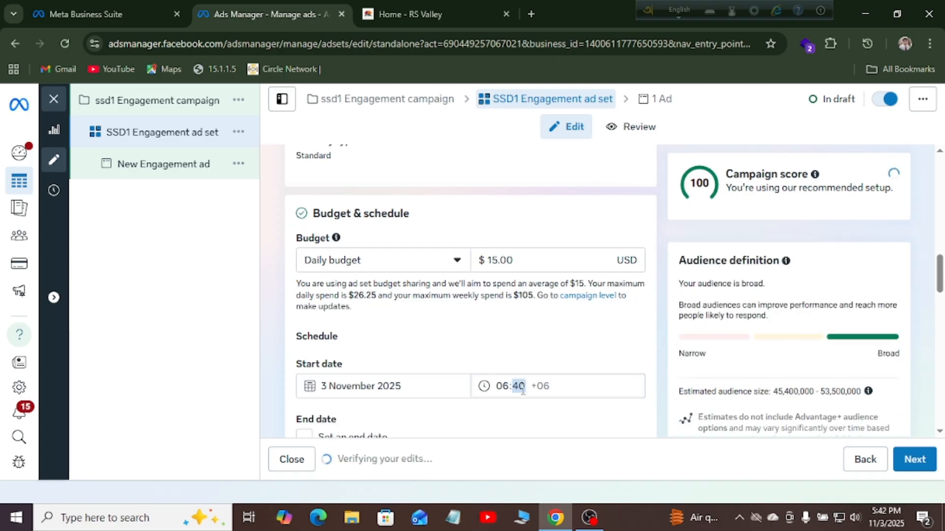
type("00")
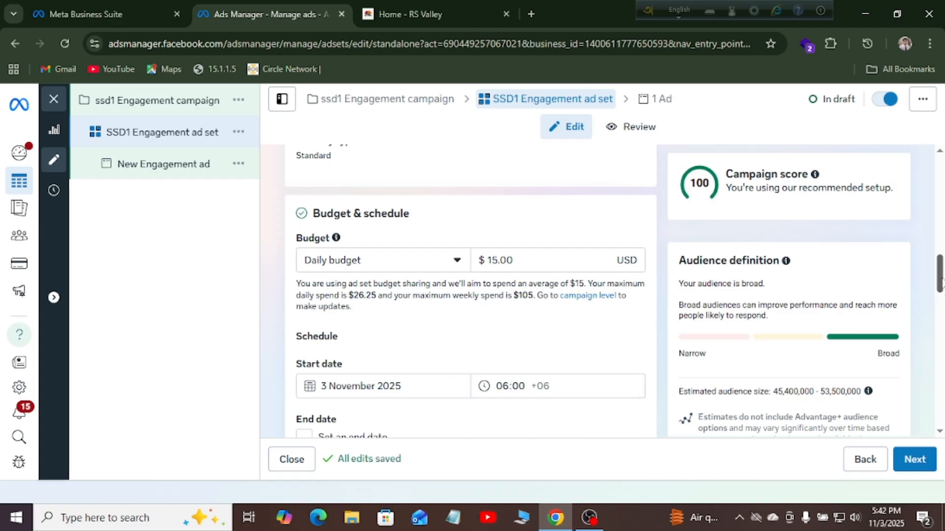
Give the ad set an end date of 13 November 2025 at 06:00
scroll(941, 281, "down", 4)
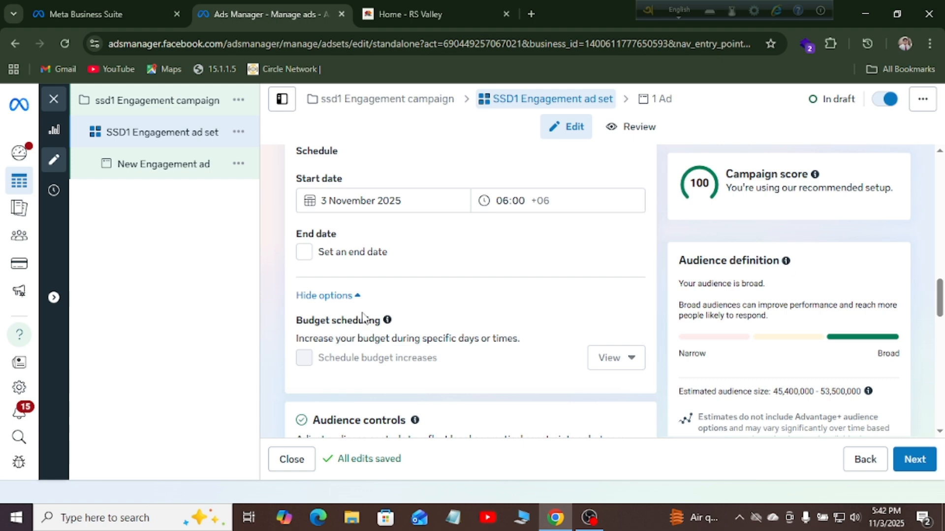
left_click(304, 253)
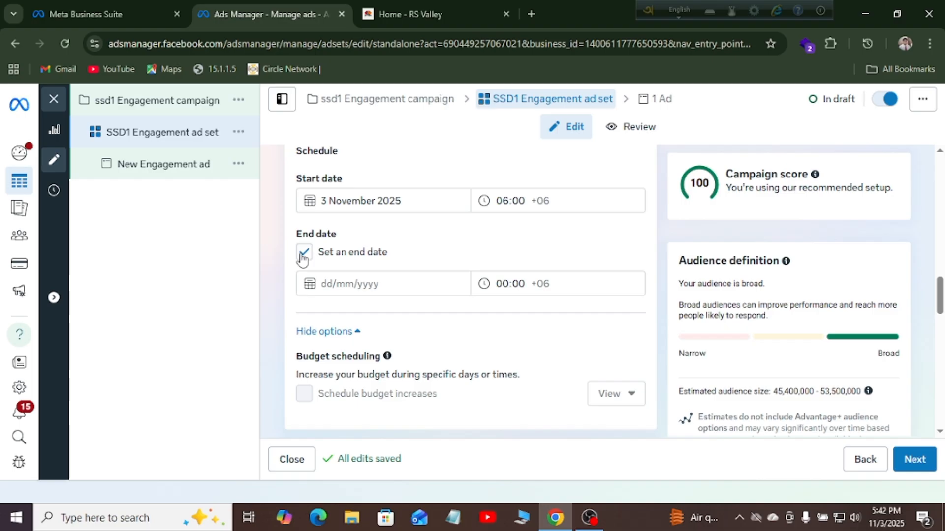
left_click(359, 290)
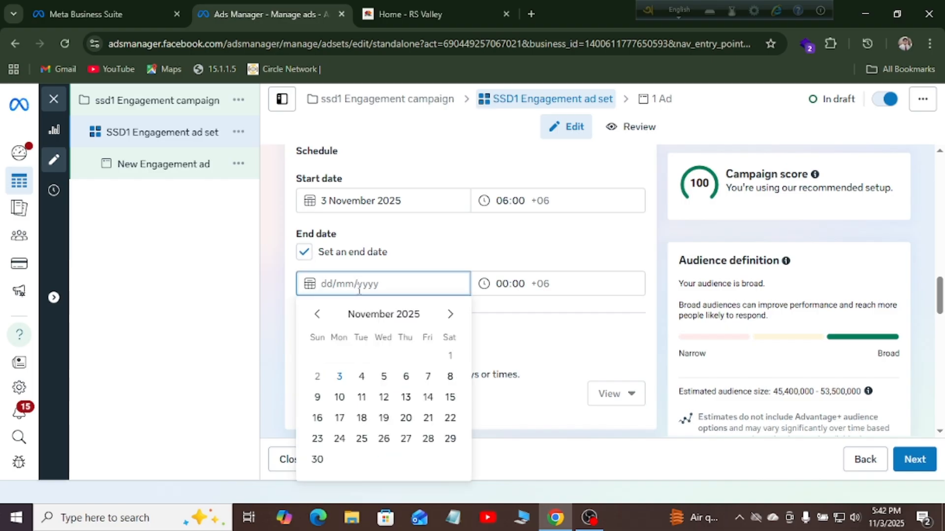
left_click(405, 397)
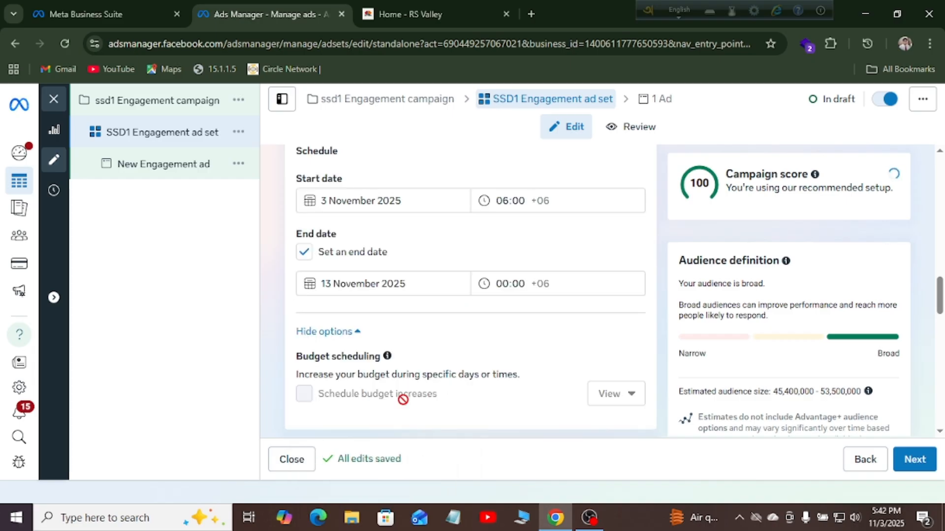
left_click(506, 282)
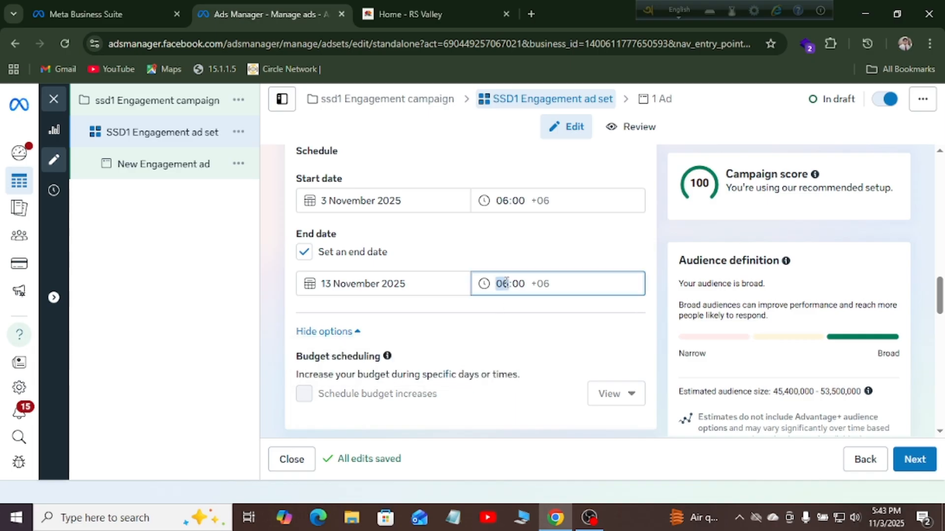
left_click(462, 335)
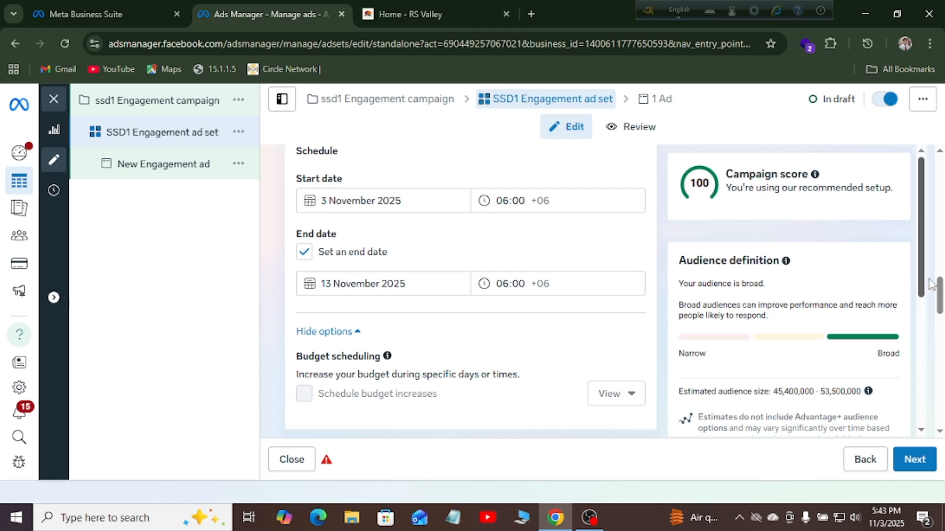
Edit the ad set's audience locations and drop an included pin on the Bangladesh map just east of Rajshahi
left_click_drag(939, 288, 941, 327)
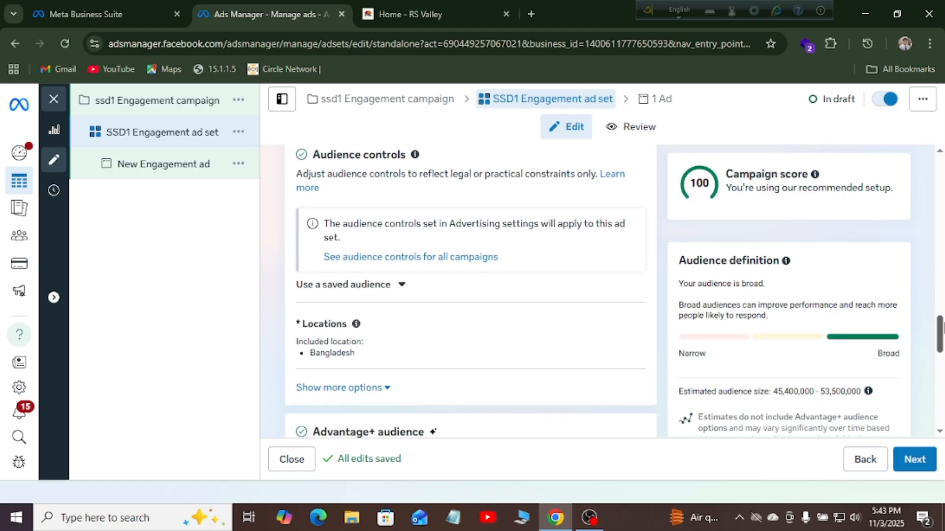
scroll(940, 327, "down", 2)
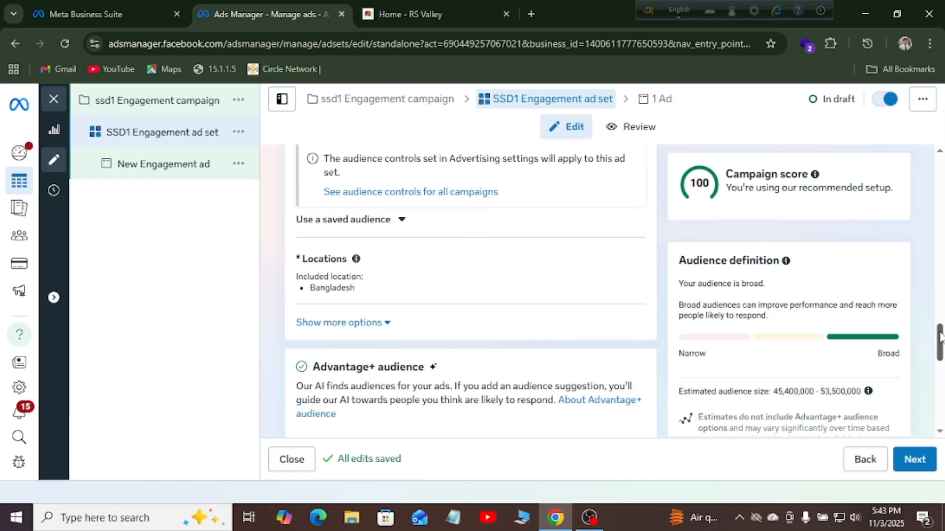
mouse_move(629, 252)
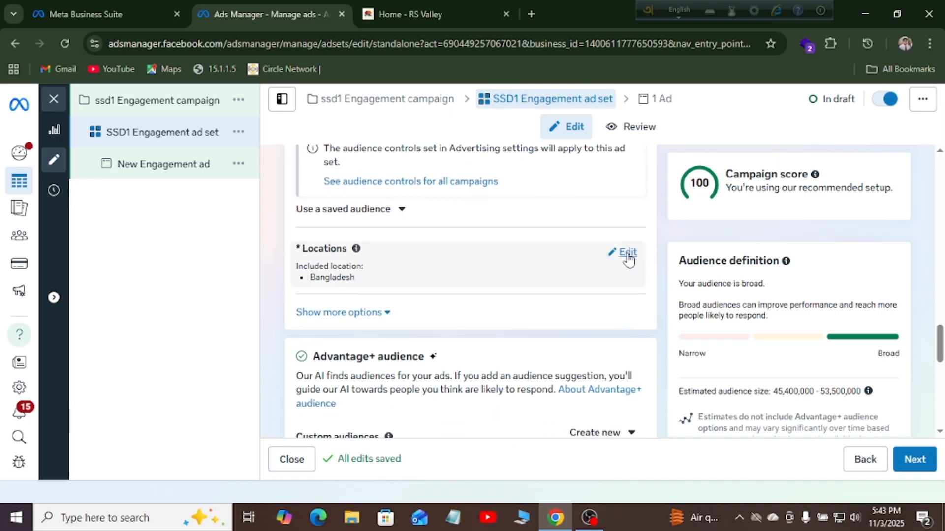
left_click(628, 253)
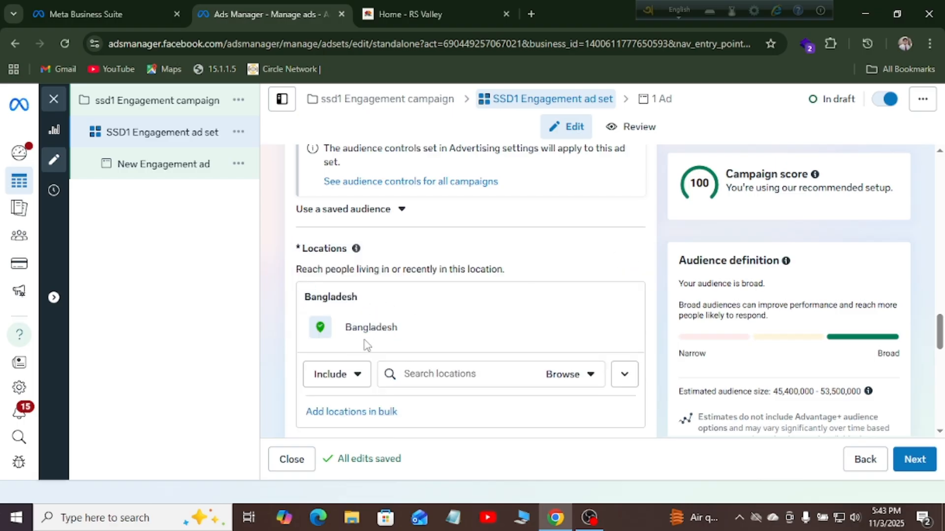
left_click(408, 375)
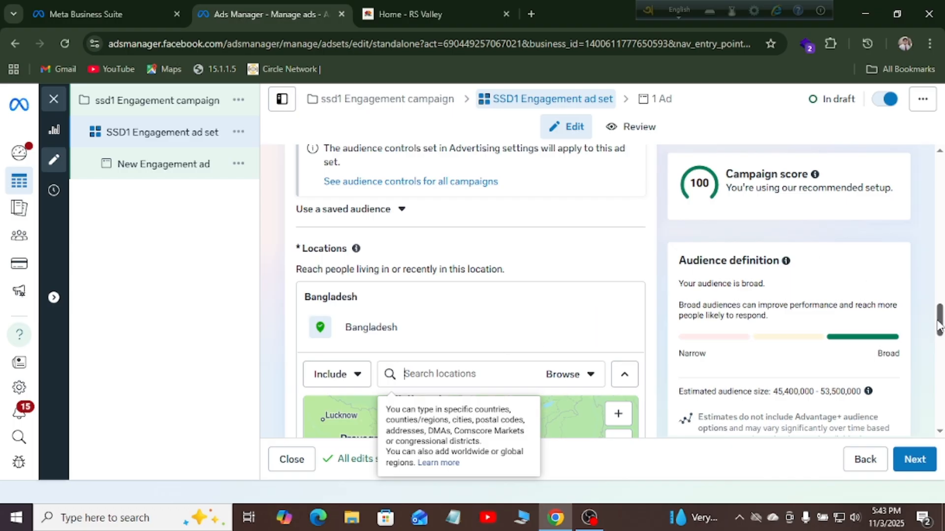
left_click_drag(939, 326, 940, 360)
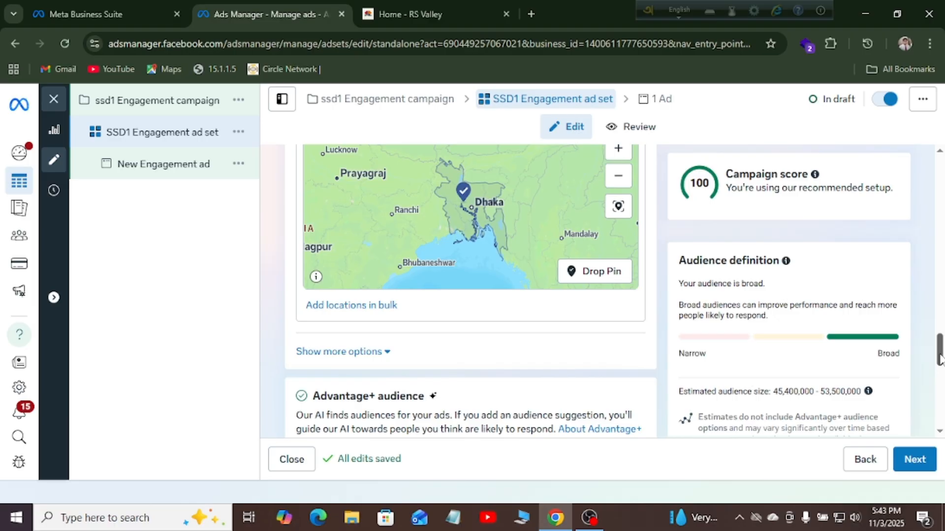
left_click(596, 271)
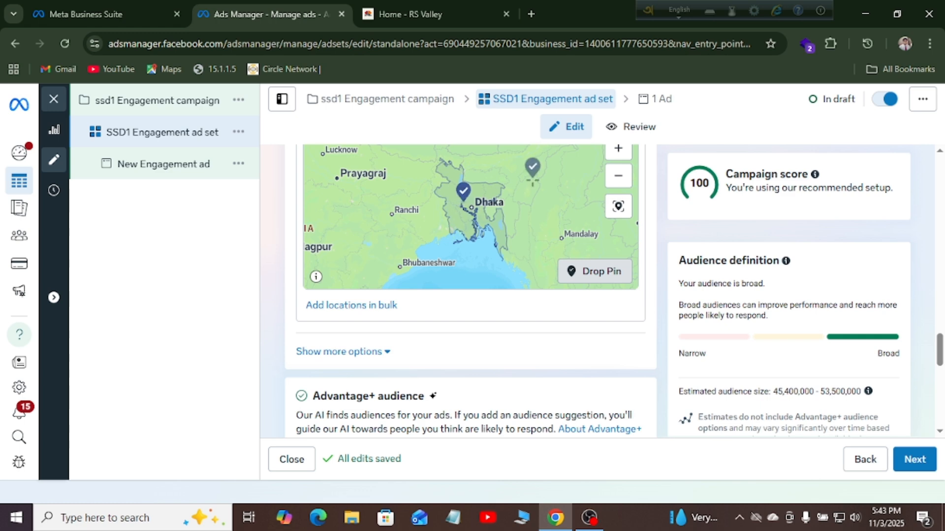
left_click(615, 151)
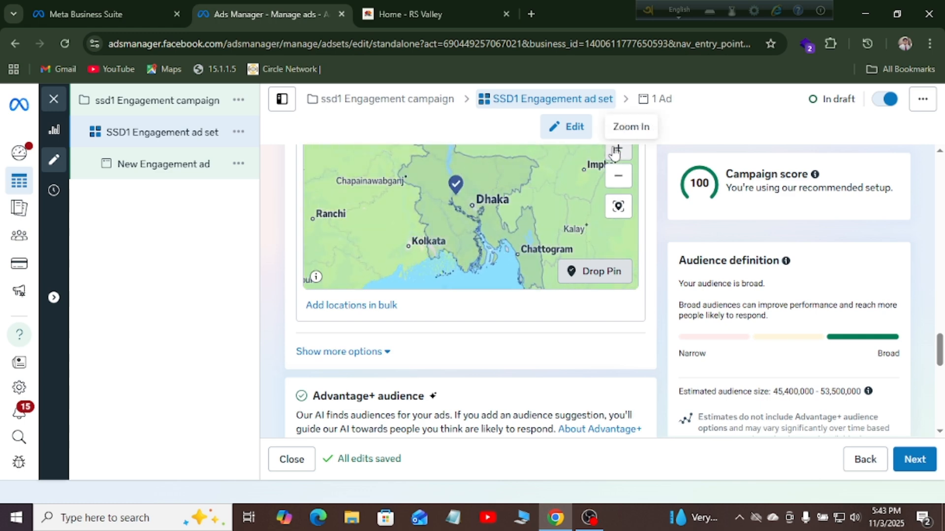
left_click(616, 150)
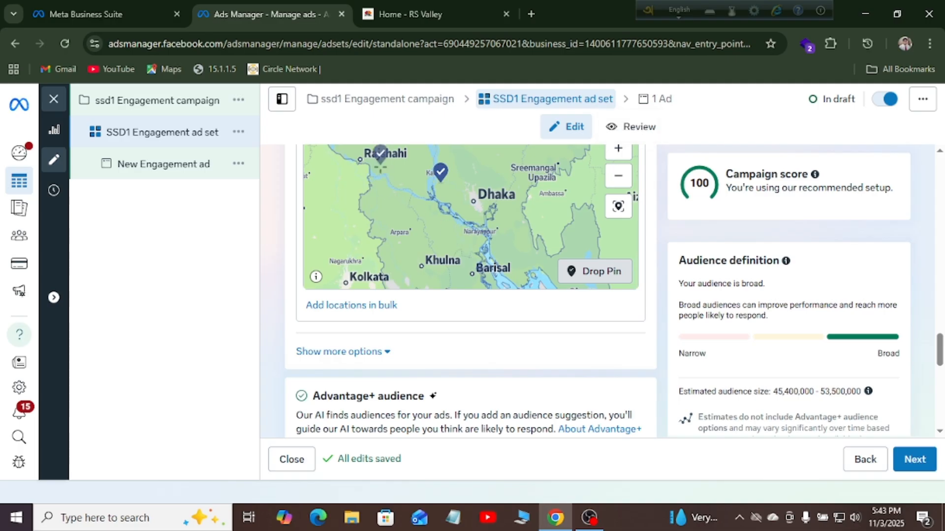
scroll(381, 154, "up", 1)
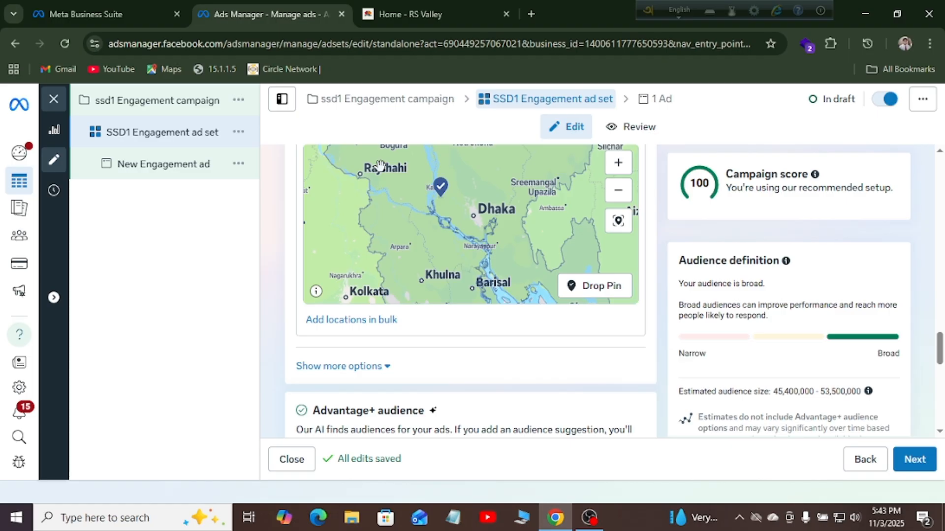
left_click(380, 165)
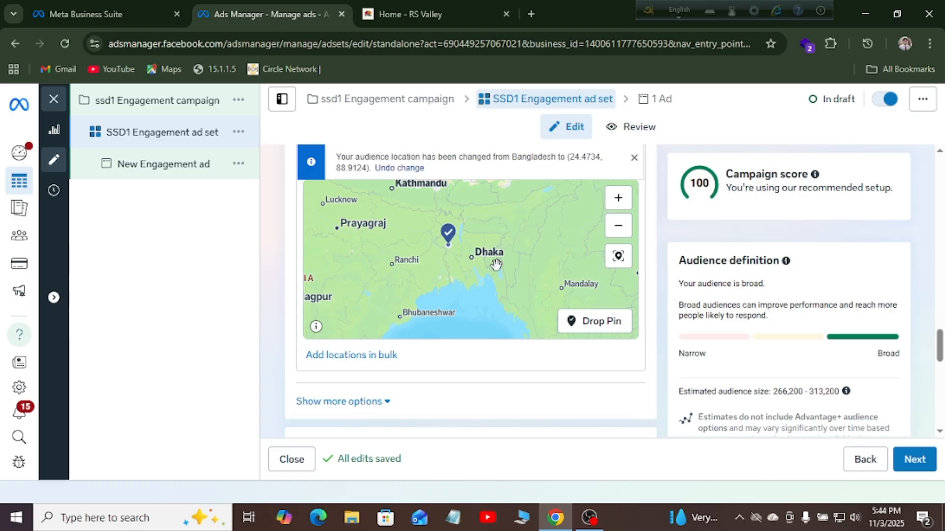
Drop a second included location pin on the map just north of Netrokona
mouse_move(495, 265)
left_mouse_down()
mouse_move(499, 292)
mouse_move(500, 282)
left_mouse_up()
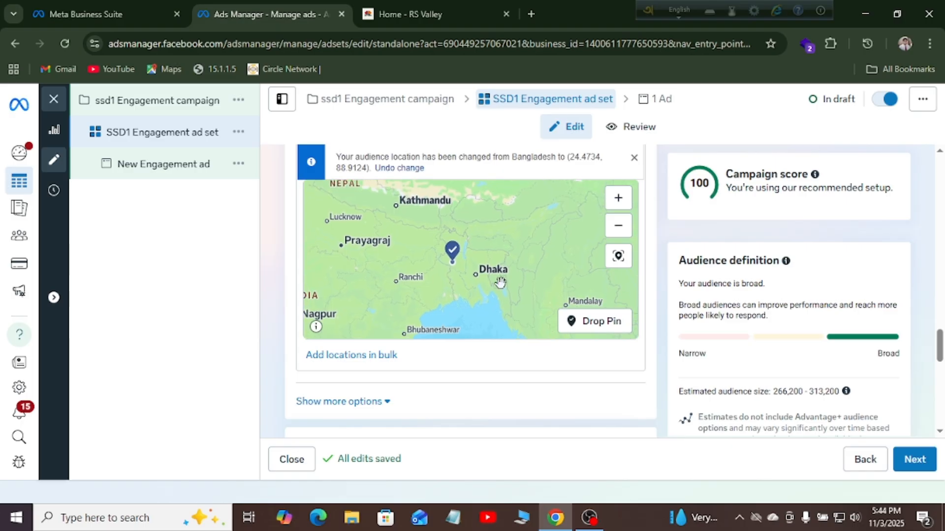
left_click(622, 201)
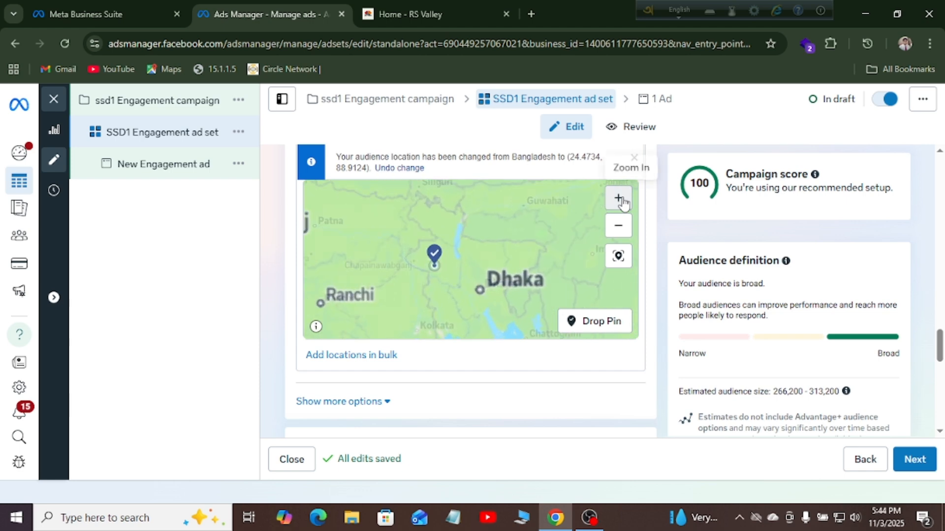
left_click(621, 199)
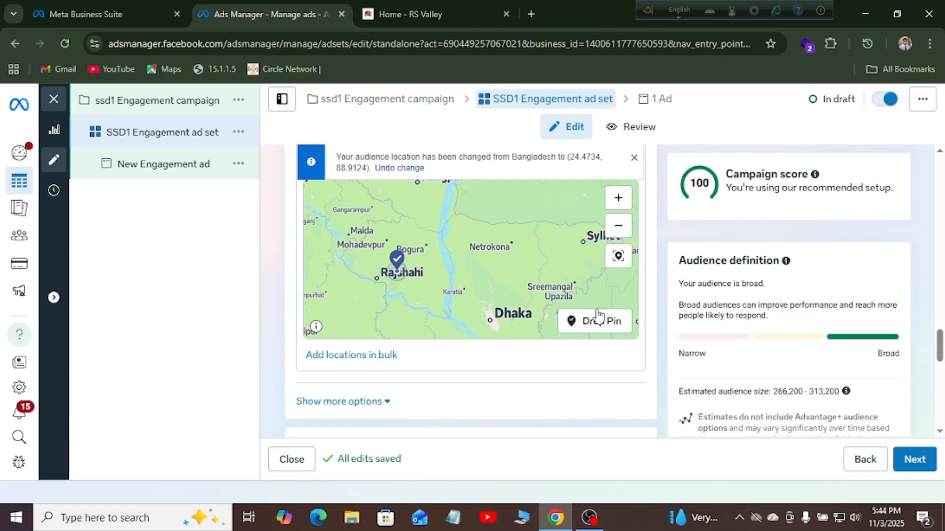
left_click(603, 330)
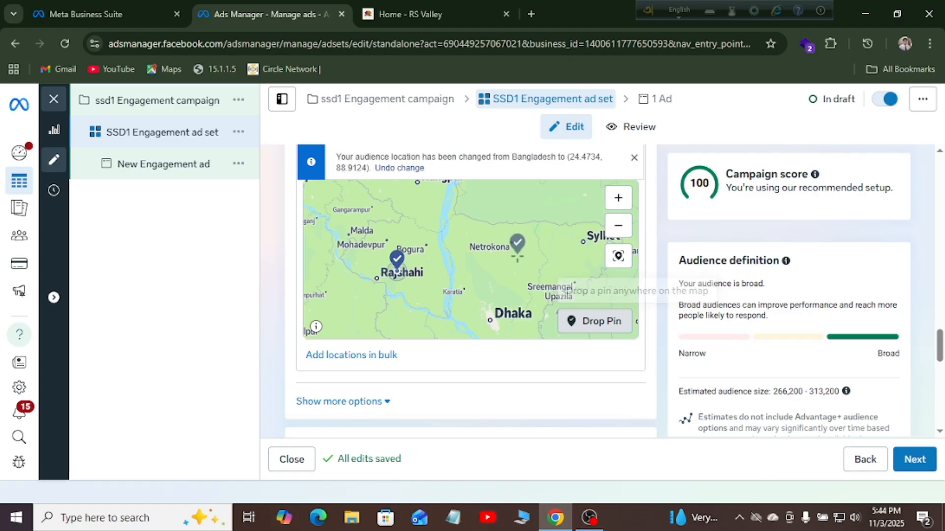
left_click(510, 239)
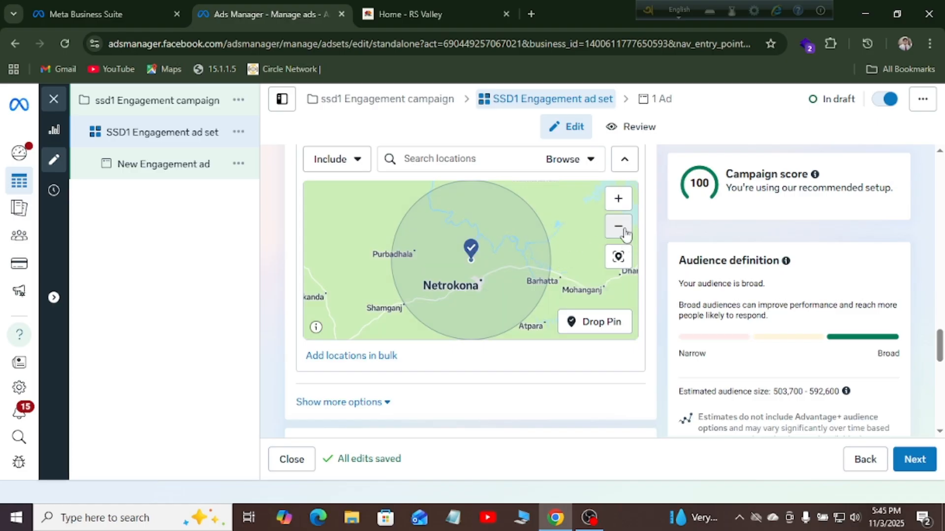
Drop a third included location pin on the map just southeast of Dhaka
left_click(618, 226)
left_click(619, 227)
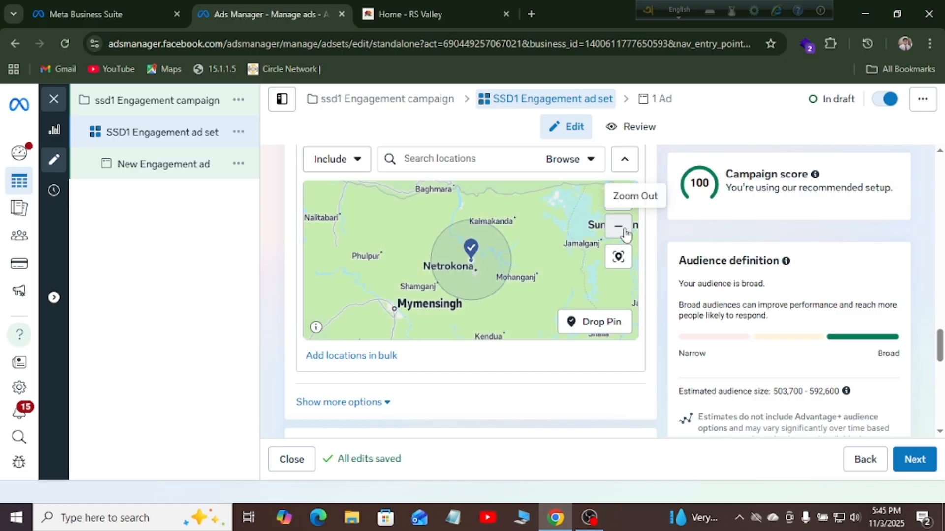
left_click(619, 227)
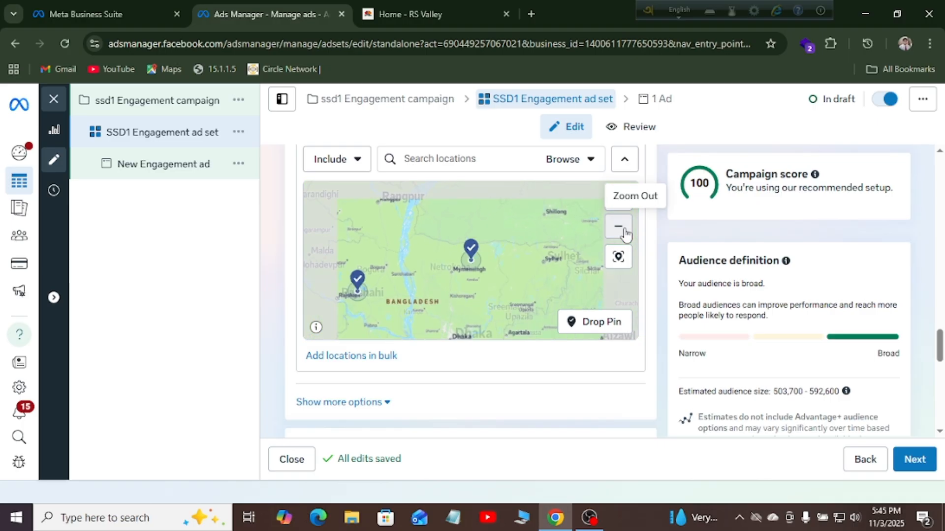
left_click(619, 227)
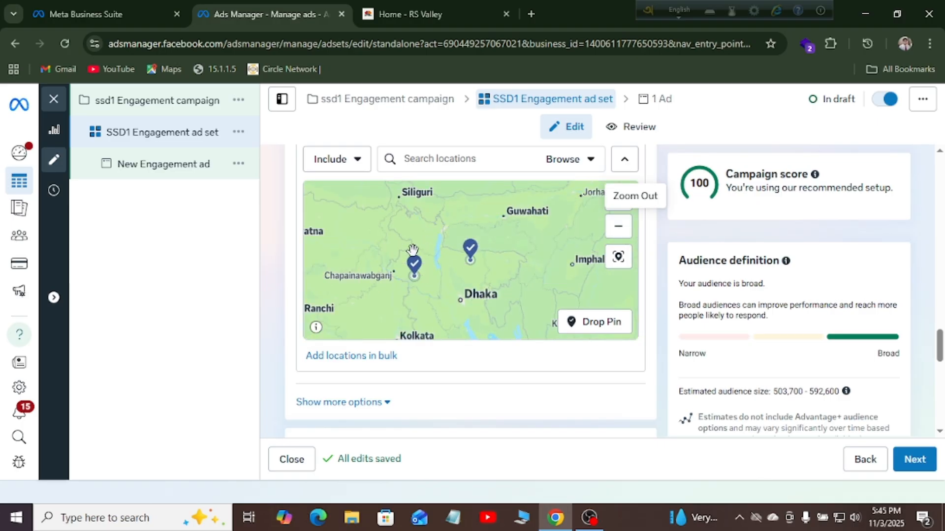
left_click(606, 329)
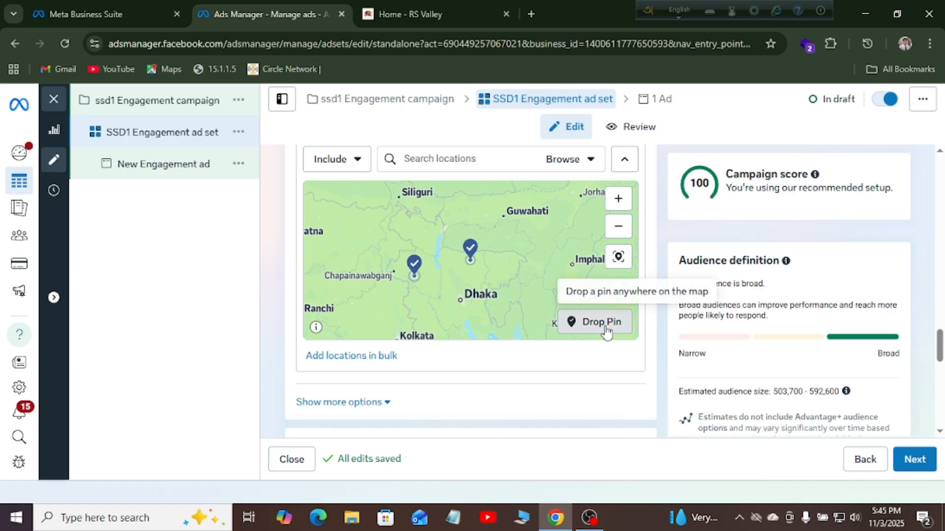
left_click(462, 301)
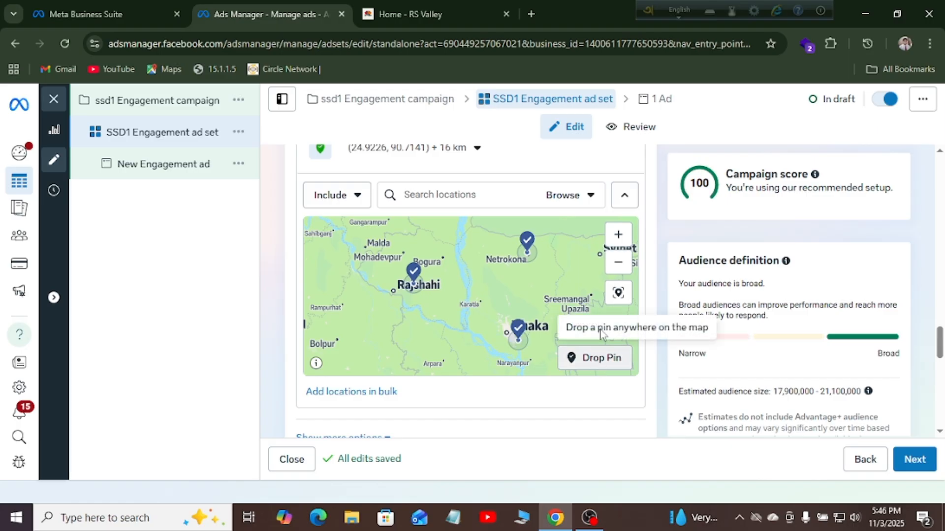
Drop a fourth included location pin on Cumilla and bring up the list of targeted locations
left_click(618, 266)
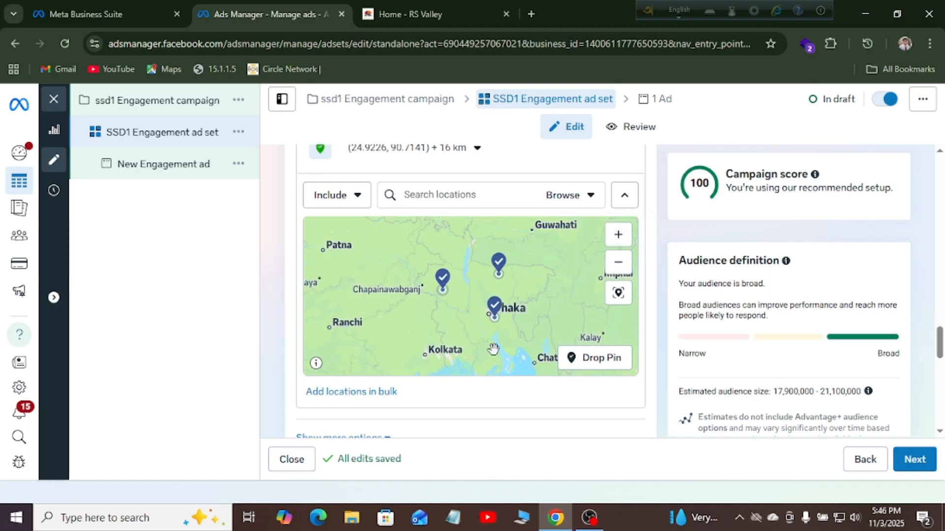
scroll(526, 313, "up", 3)
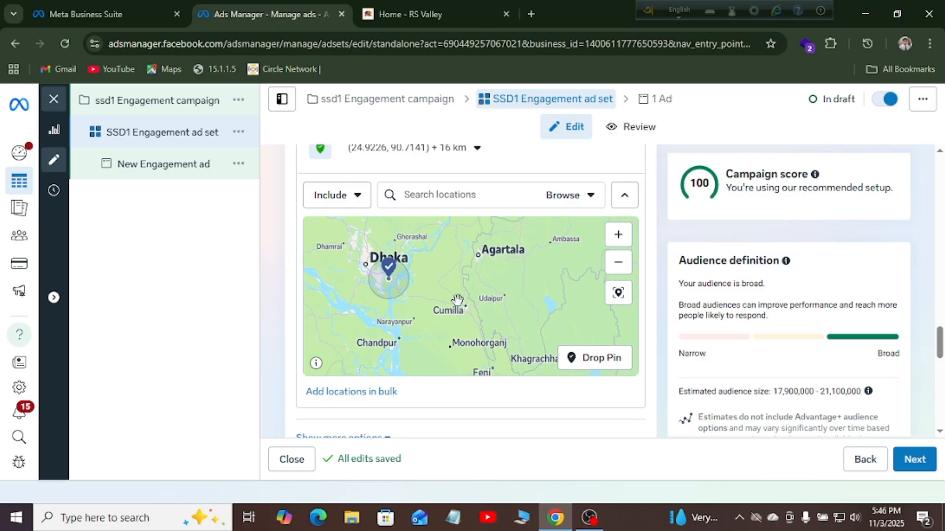
left_click(605, 367)
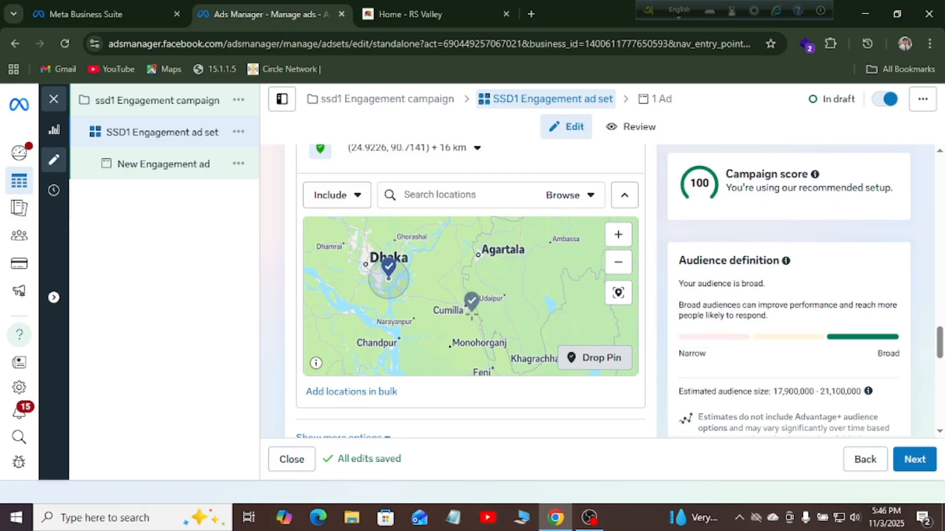
left_click(462, 301)
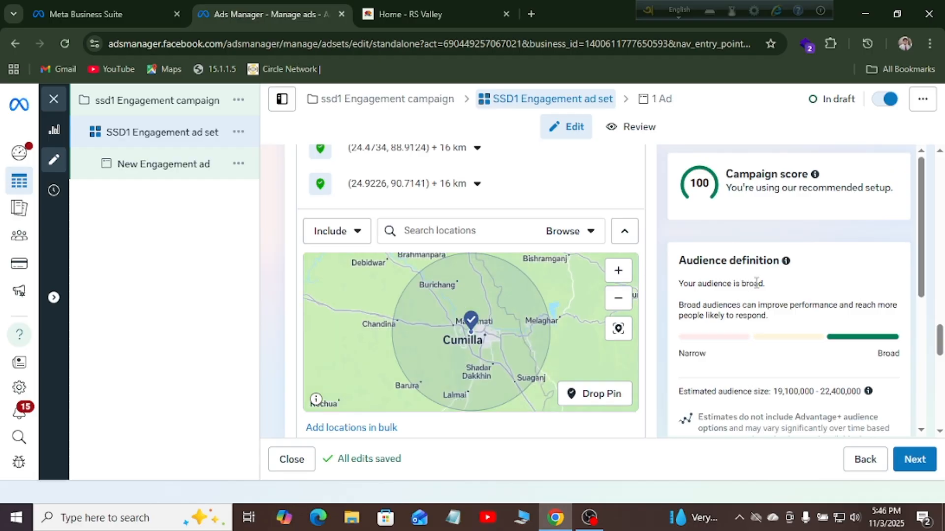
left_click_drag(940, 340, 940, 324)
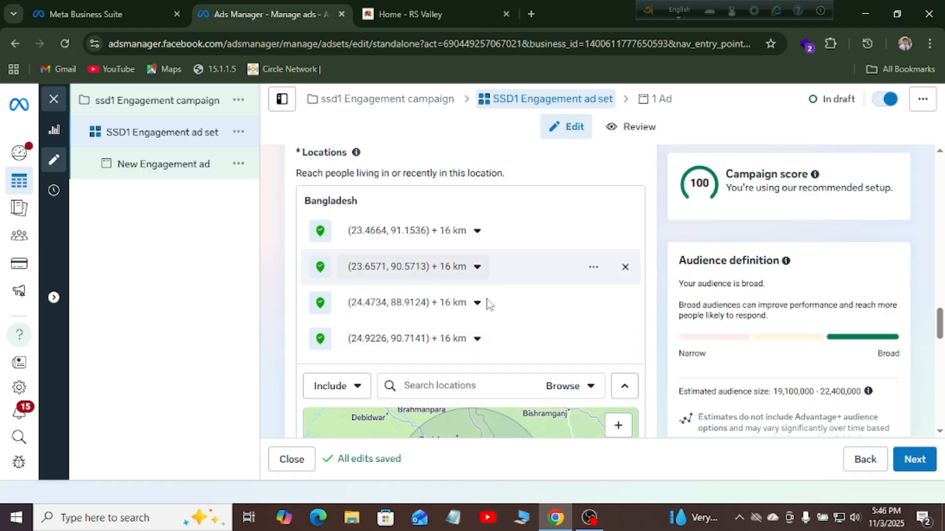
Try to set the targeting radius of the Cumilla location pin (23.4664, 91.1536) to 8 km
left_click(477, 232)
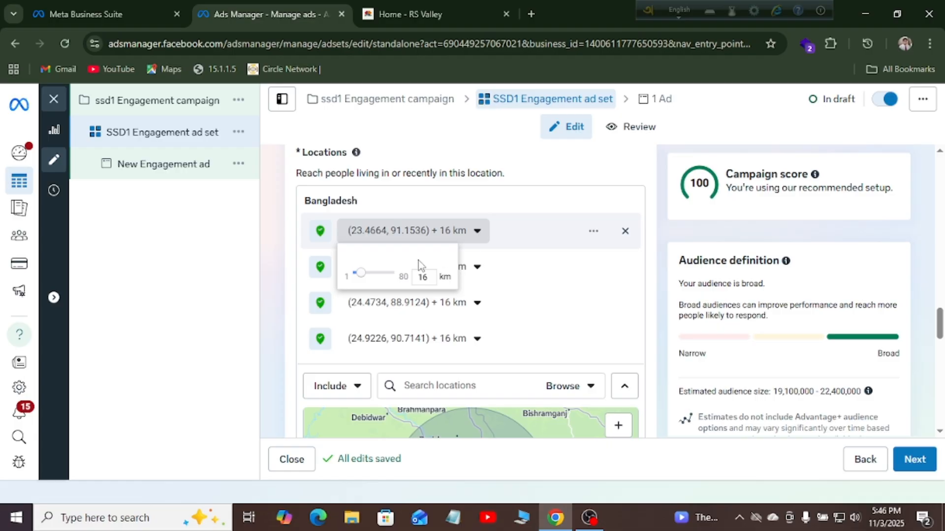
left_click(359, 276)
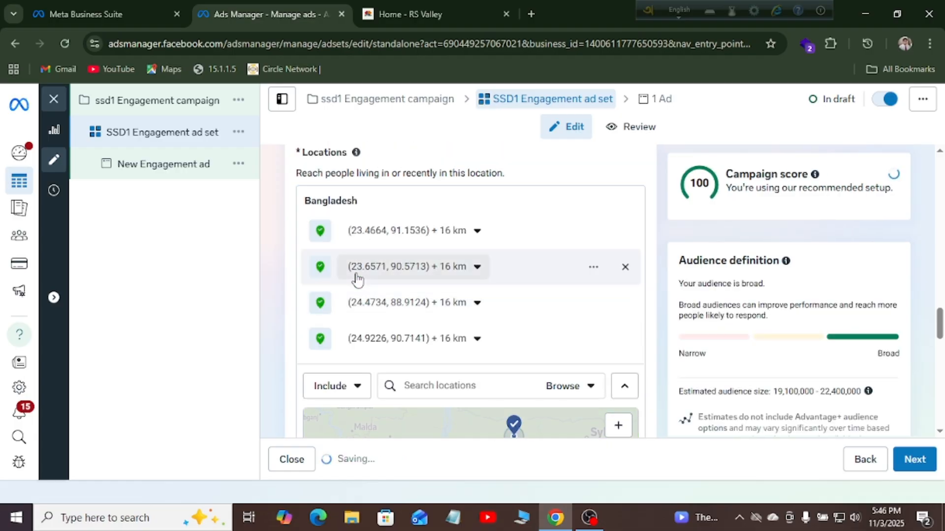
left_click(477, 232)
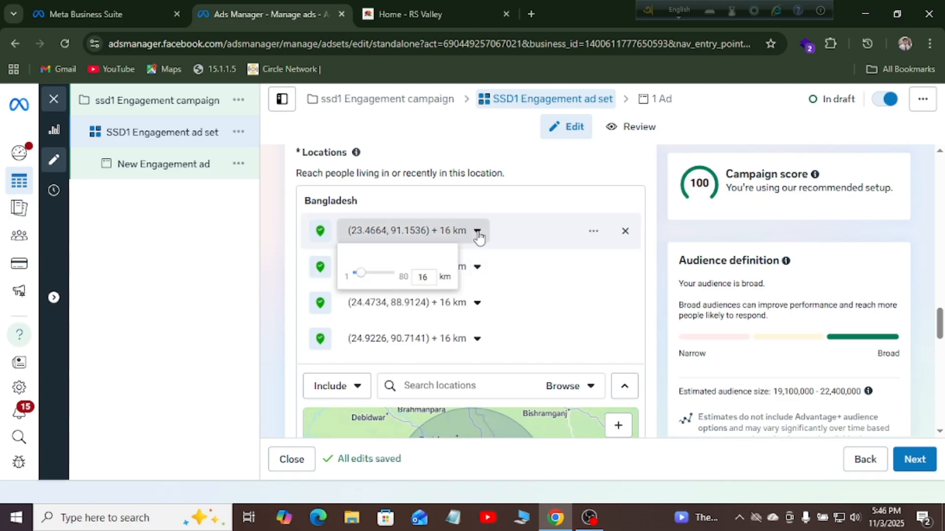
scroll(479, 237, "down", 1)
scroll(479, 238, "down", 1)
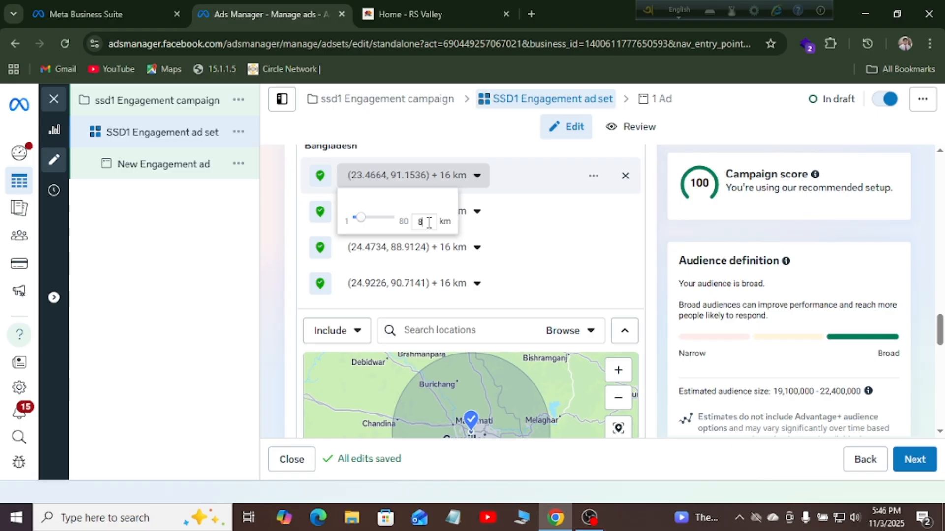
left_click(527, 222)
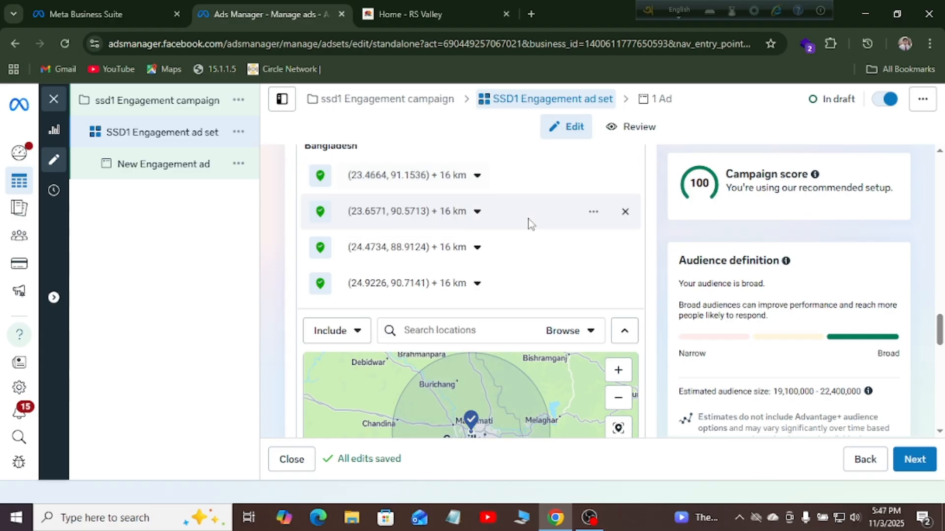
Set the targeting radius of the pin southeast of Dhaka (23.6571, 90.5713) to 8 km
left_click(476, 212)
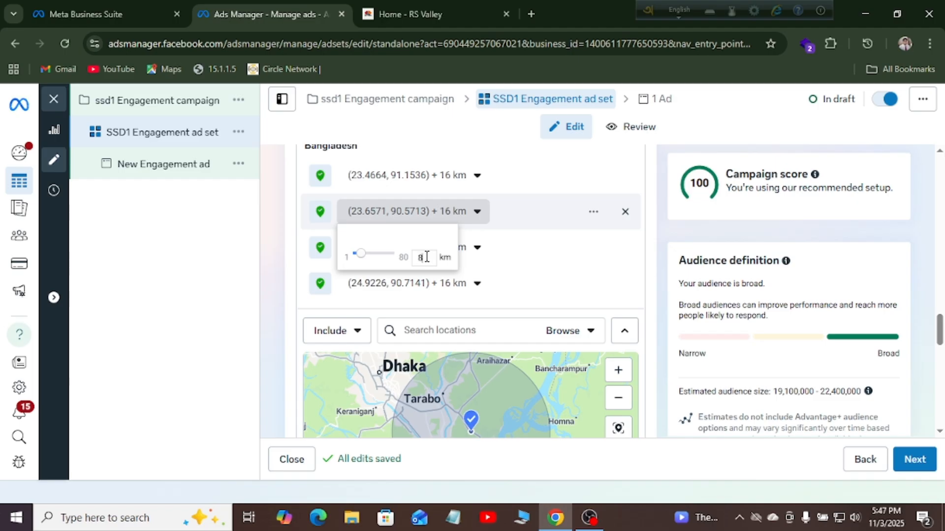
left_click(490, 266)
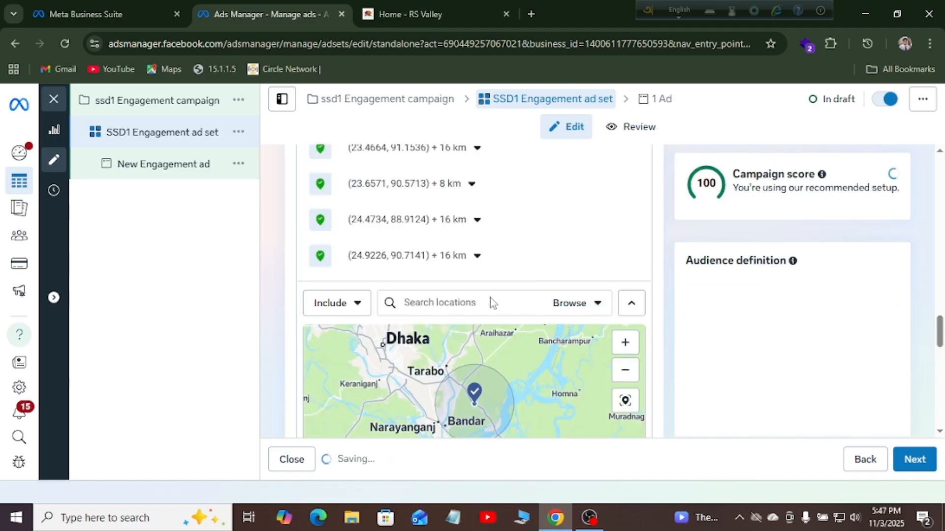
scroll(497, 344, "down", 3)
scroll(507, 339, "up", 3)
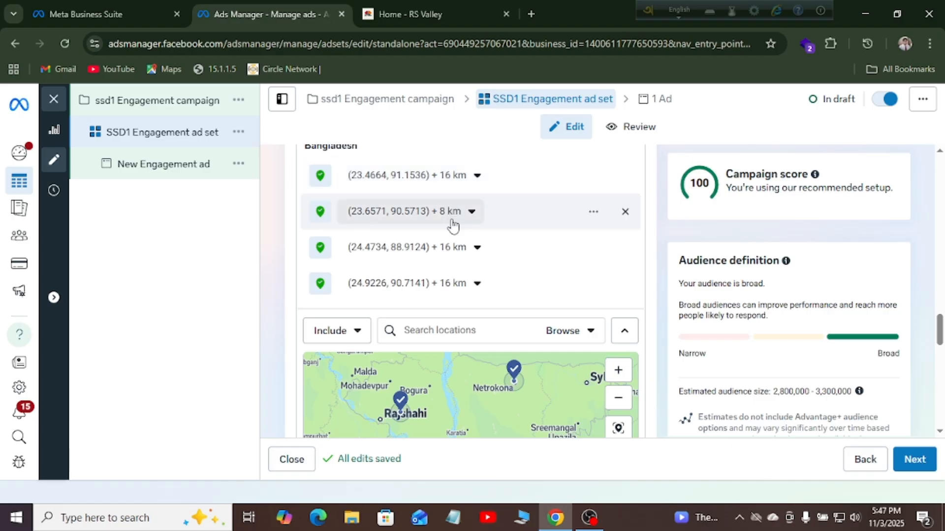
Increase the targeting radius of the pin east of Rajshahi (24.4734, 88.9124) to 25 km
left_click(477, 248)
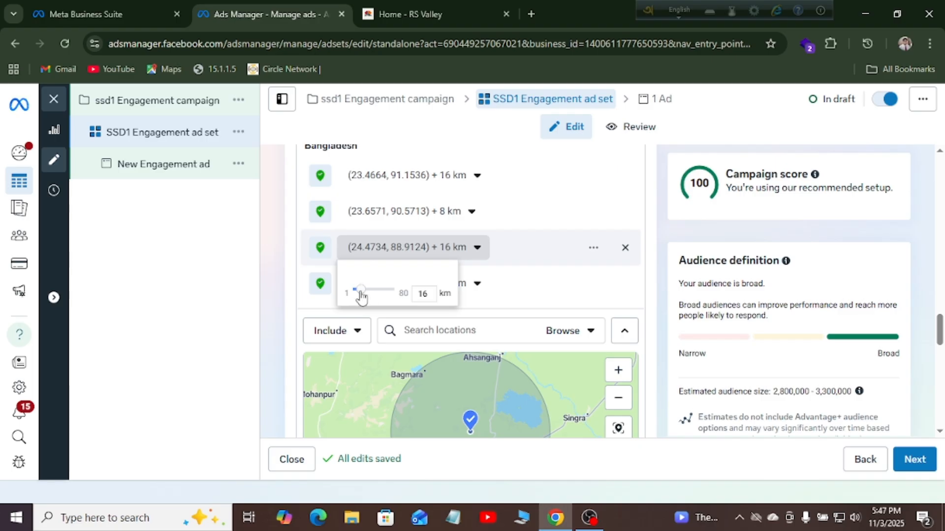
left_click_drag(370, 291, 373, 291)
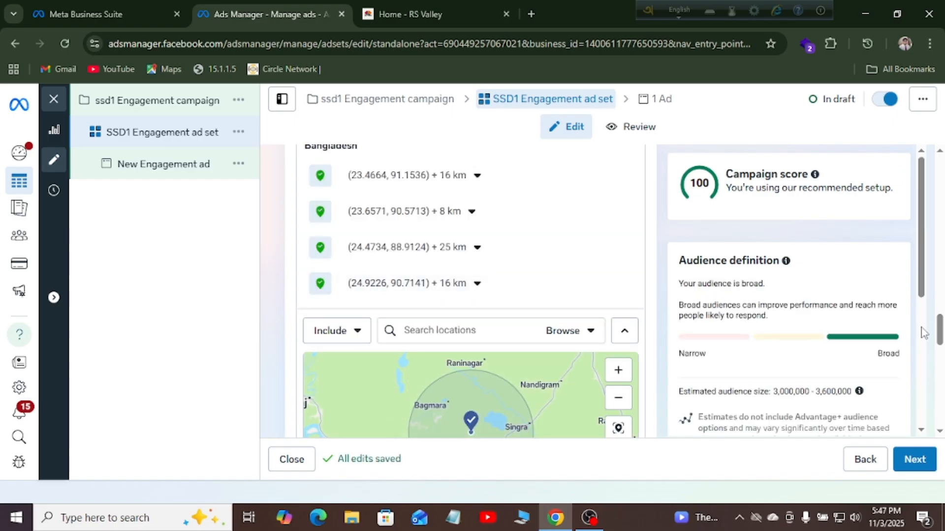
left_click_drag(939, 333, 940, 310)
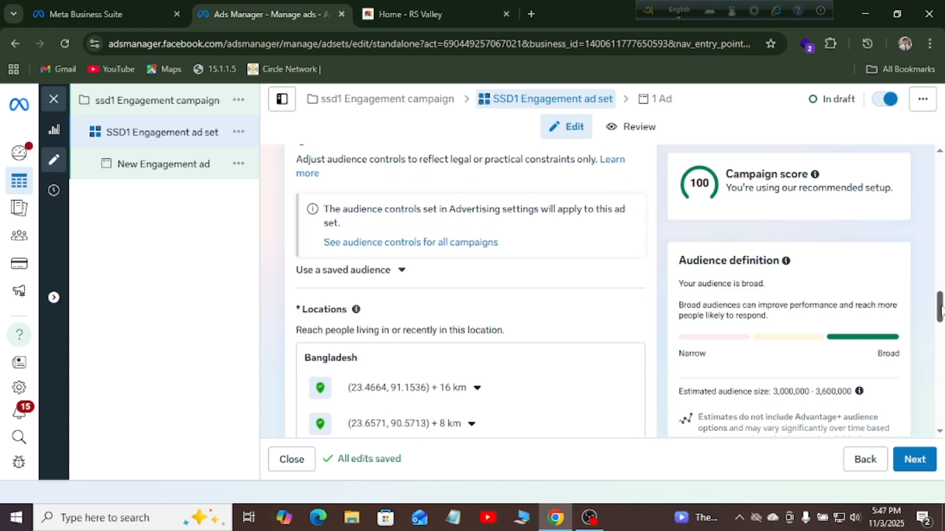
Search the audience locations for "khulna bangladsh" and include the place Khulna Dhaka Bangladesh
left_click_drag(942, 310, 941, 344)
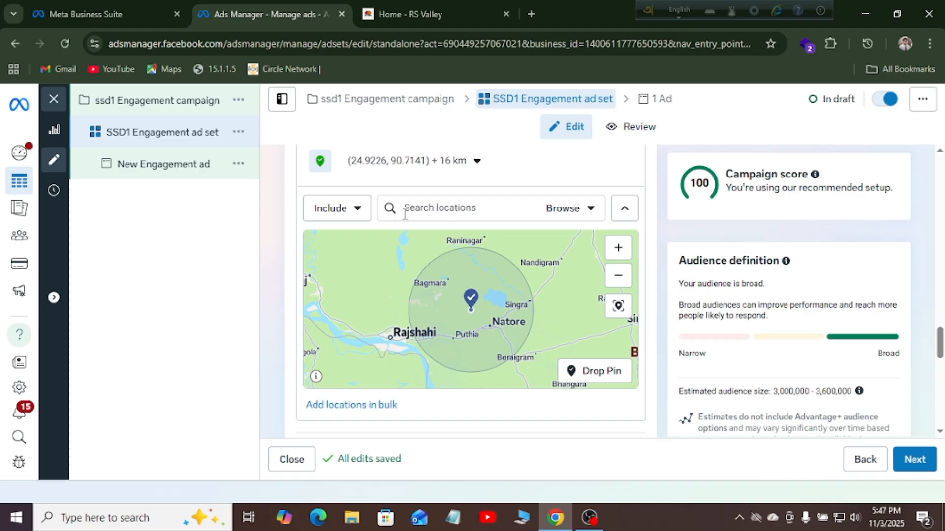
left_click(523, 207)
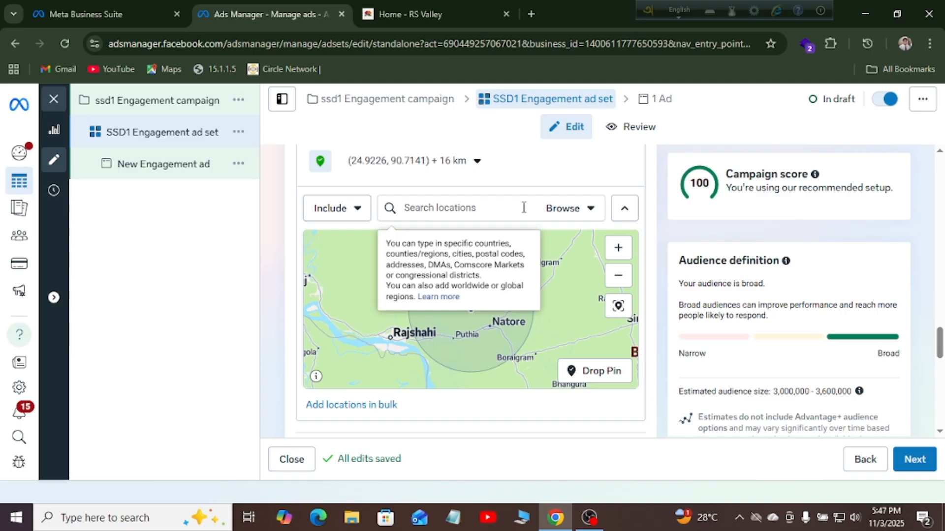
type("khu")
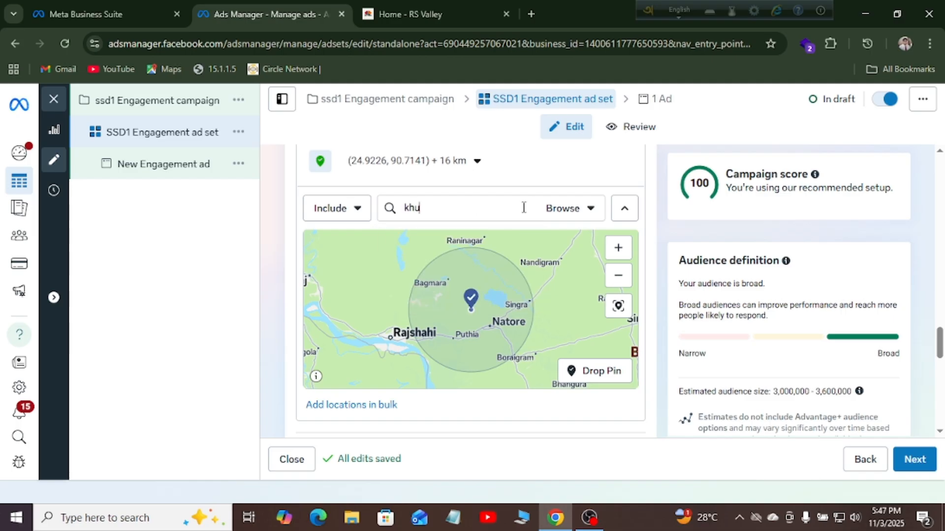
type("lna")
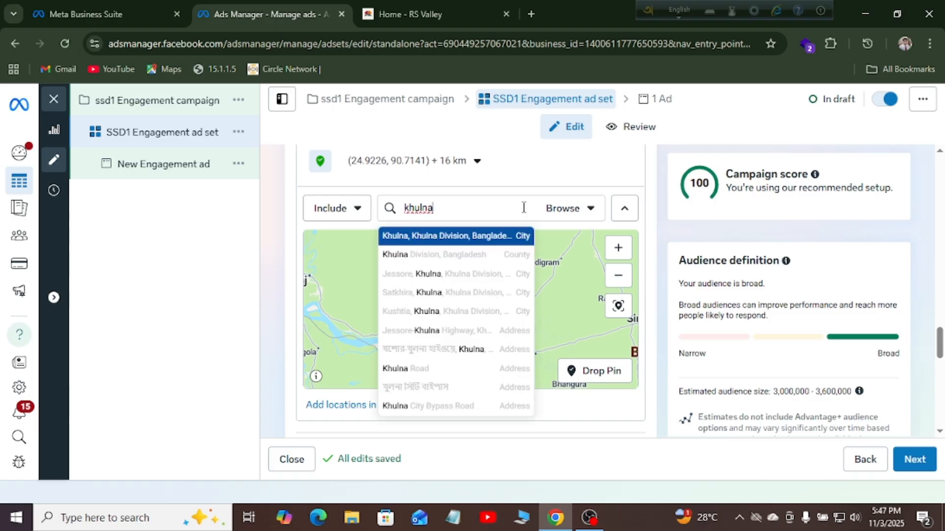
type(" banglad")
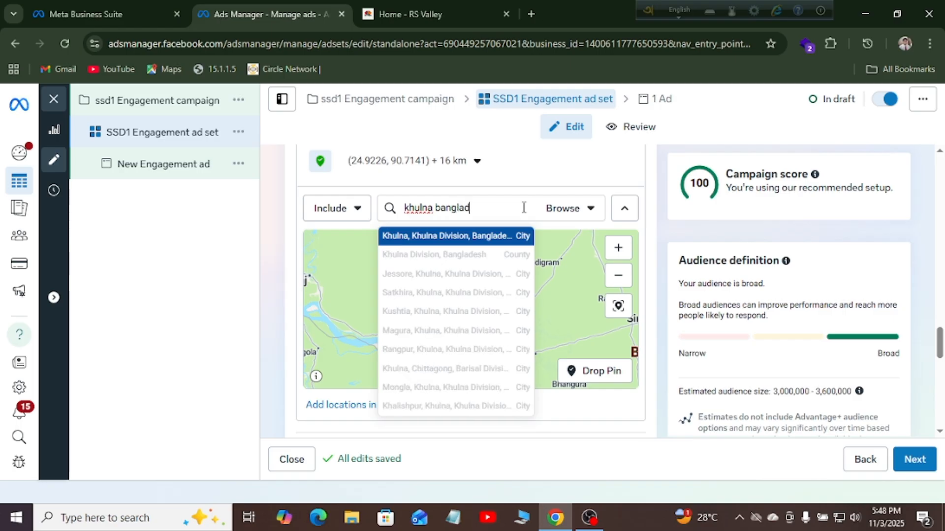
type("sj")
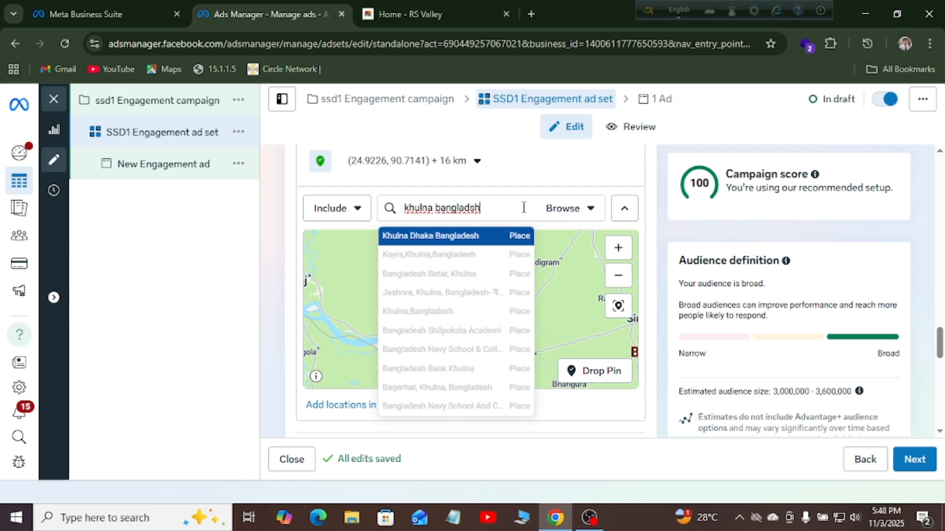
left_click(447, 236)
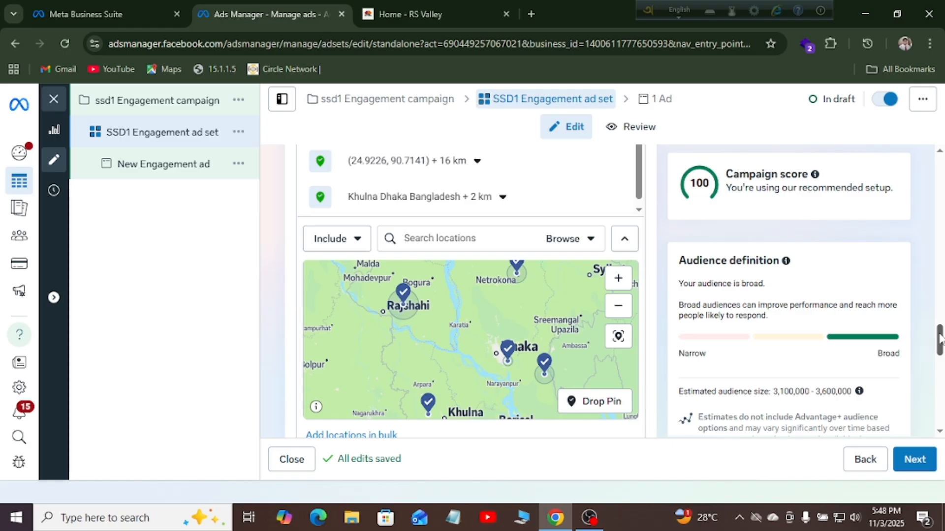
Reveal the additional audience control options below the locations map
left_click_drag(940, 339, 941, 367)
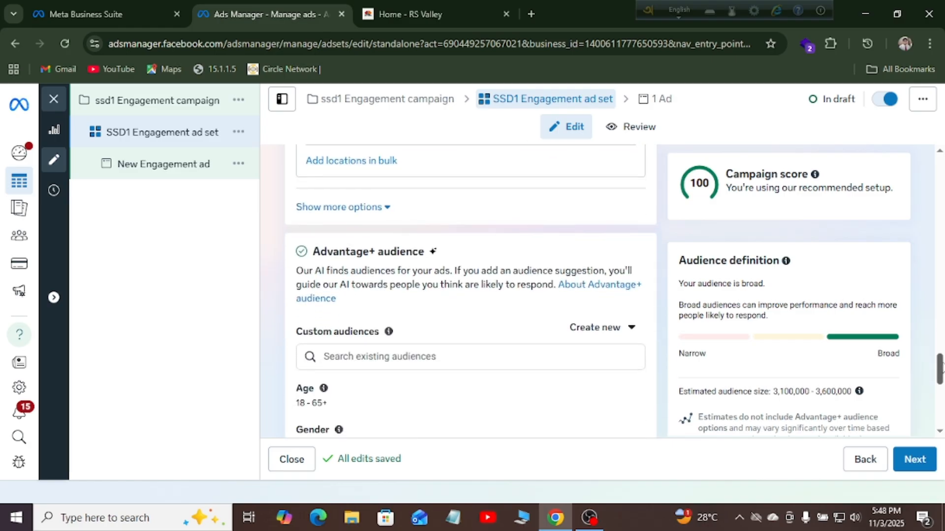
left_click(333, 208)
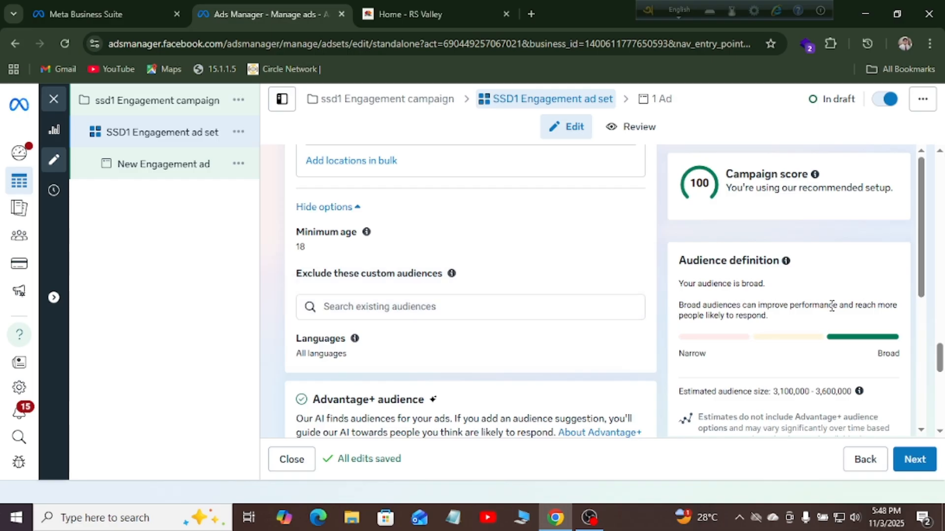
left_click_drag(939, 362, 940, 377)
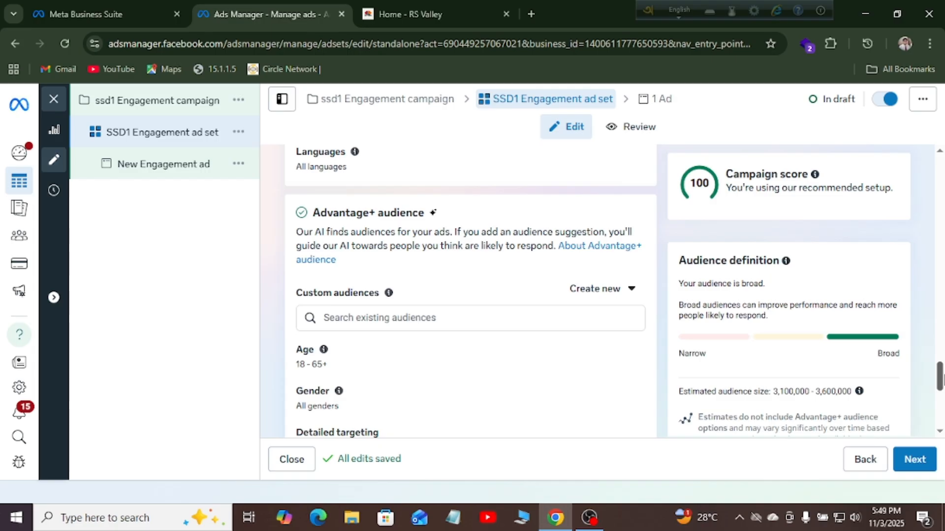
Edit the Advantage+ audience age range and set its lower limit to 22
left_click_drag(941, 377, 940, 384)
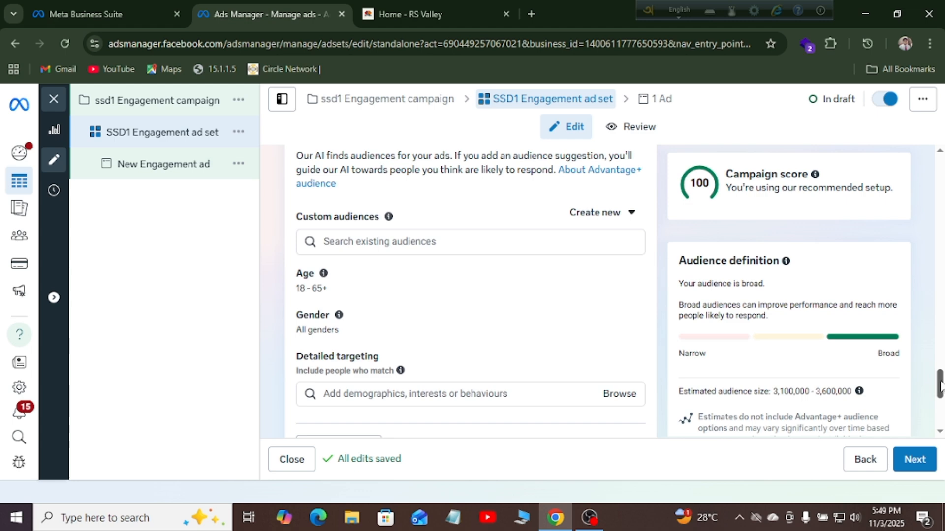
left_click_drag(940, 385, 941, 388)
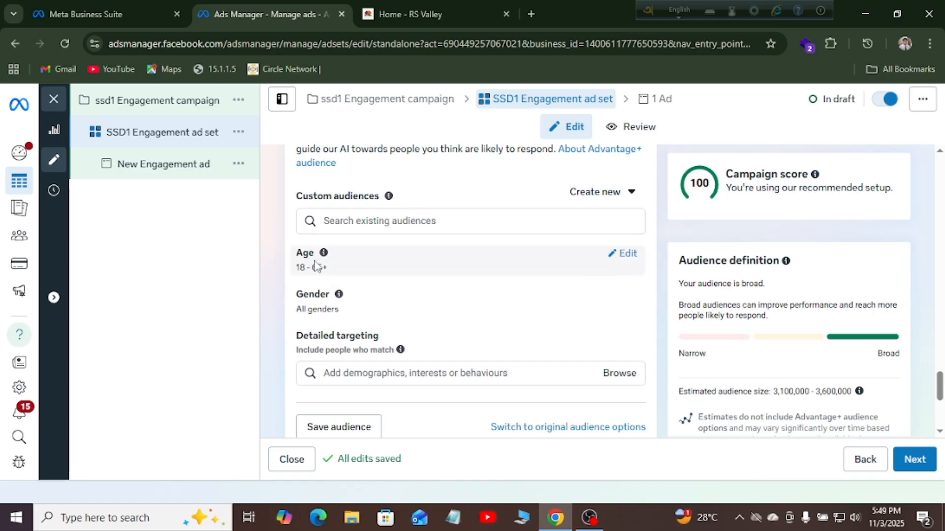
left_click(625, 254)
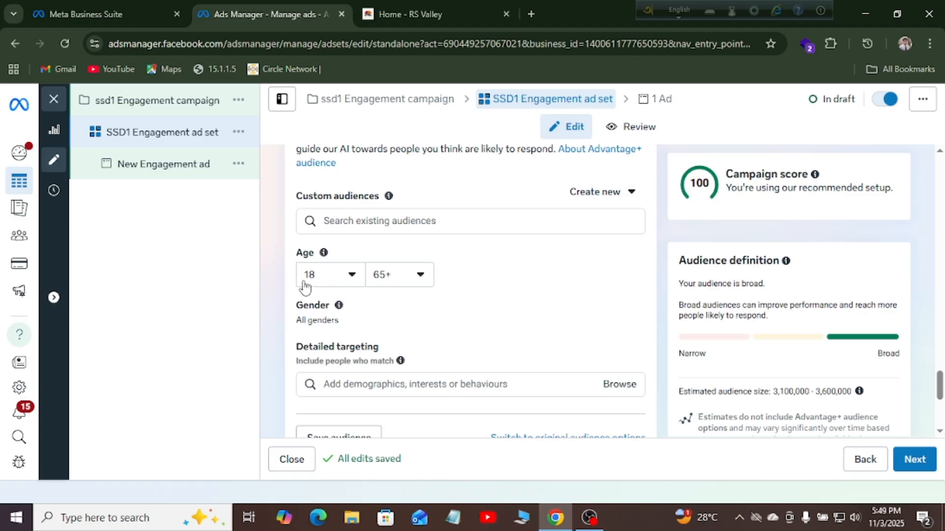
left_click(352, 275)
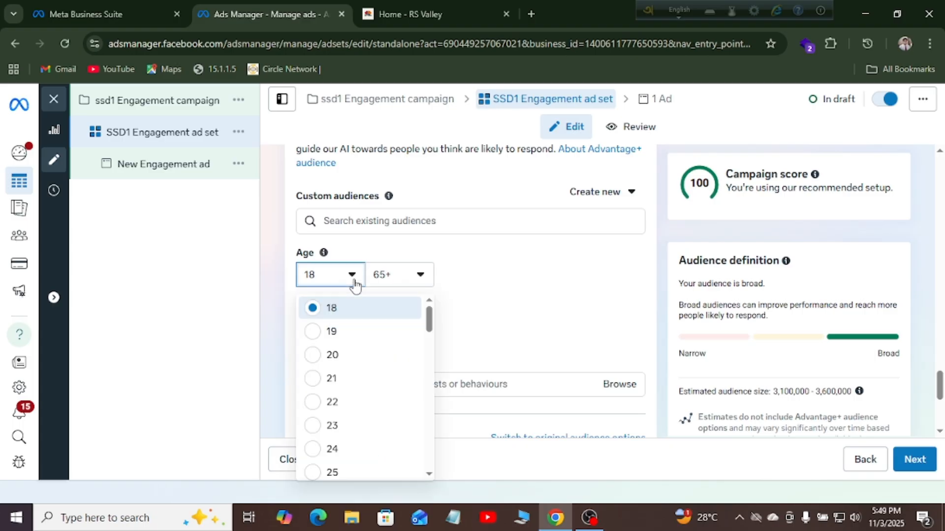
left_click(343, 409)
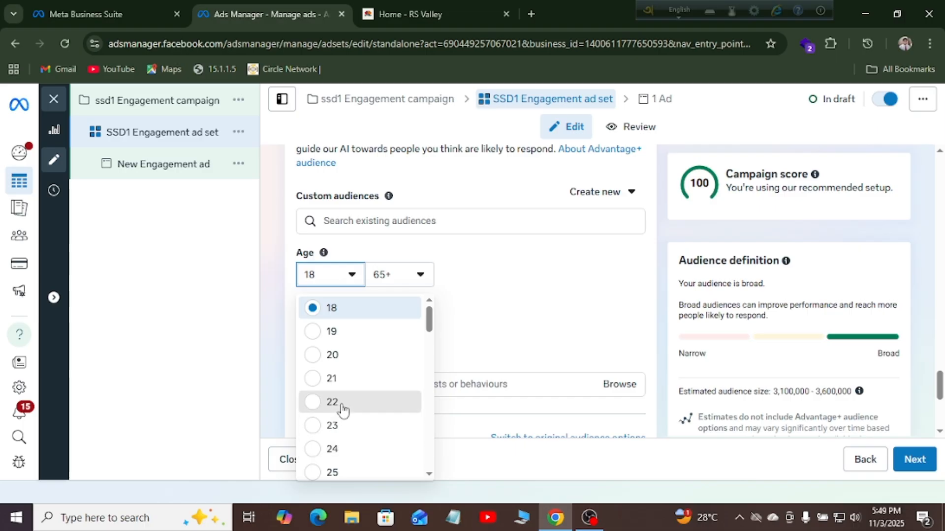
scroll(419, 284, "up", 6)
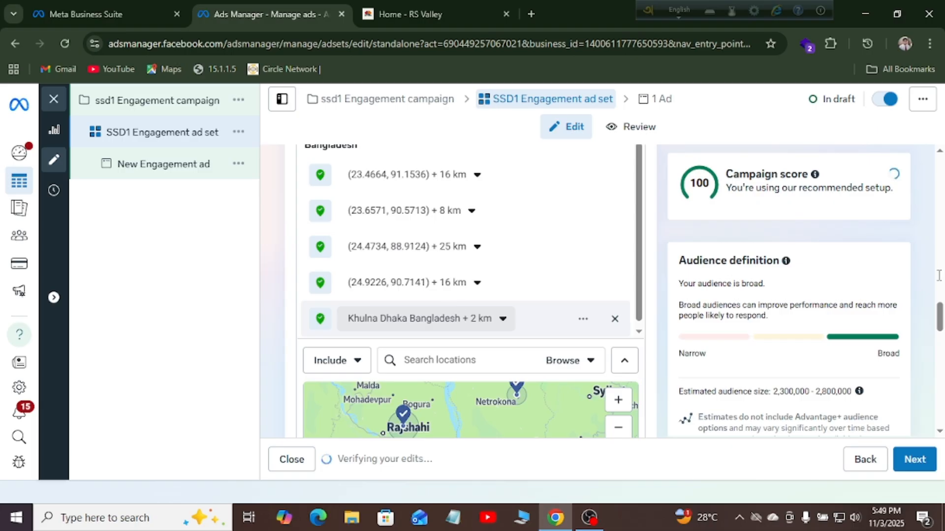
Set the upper limit of the Advantage+ audience age range to 50
left_click_drag(940, 310, 940, 350)
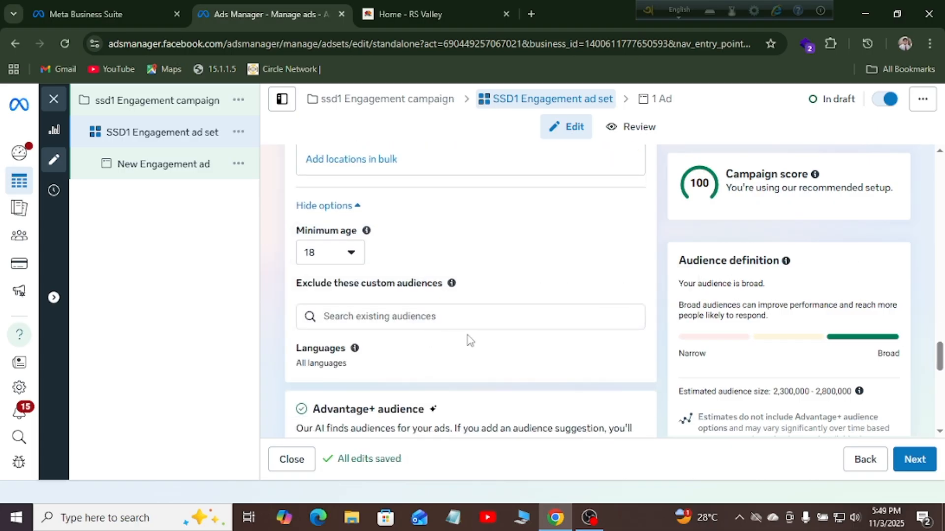
left_click_drag(940, 355, 941, 393)
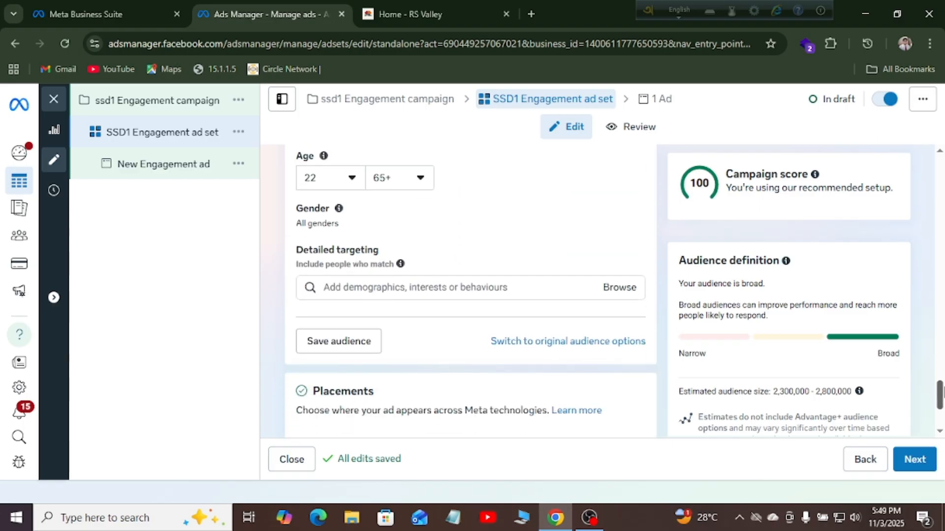
left_click(424, 183)
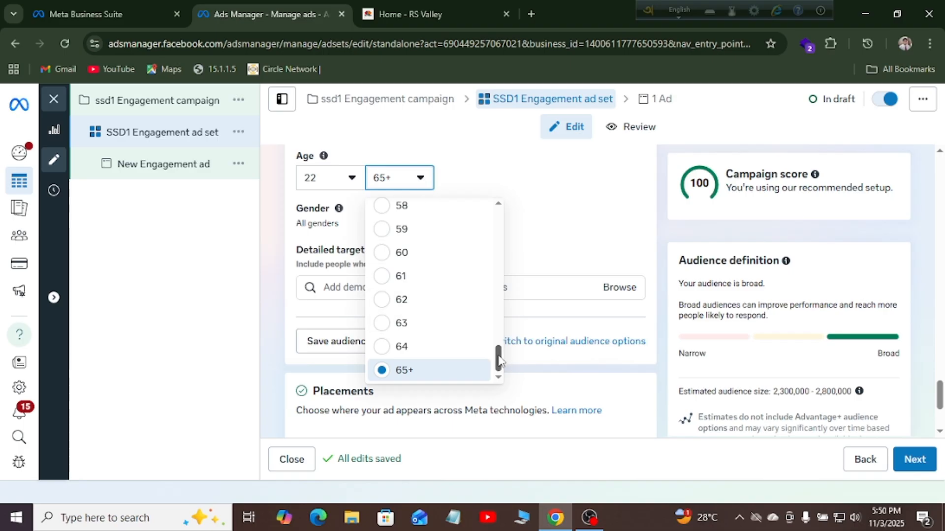
left_click_drag(498, 356, 502, 322)
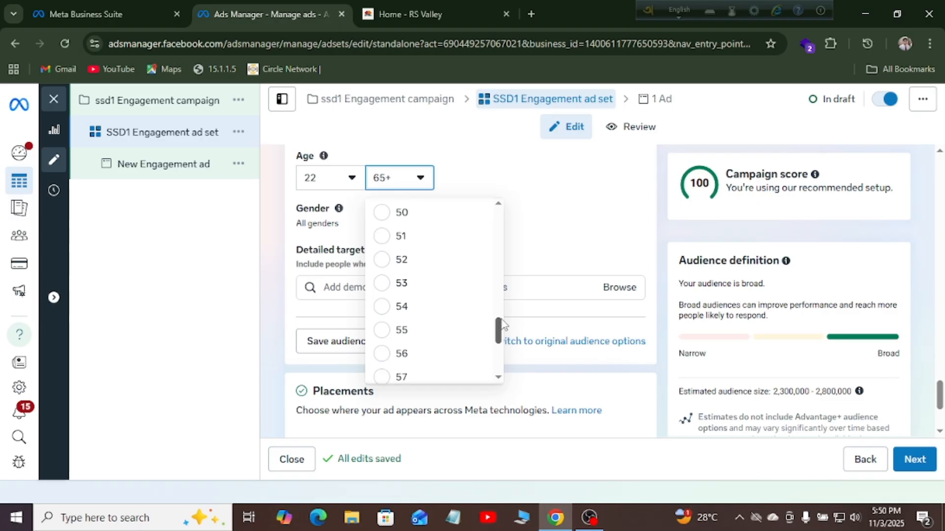
left_click(384, 215)
scroll(382, 213, "up", 8)
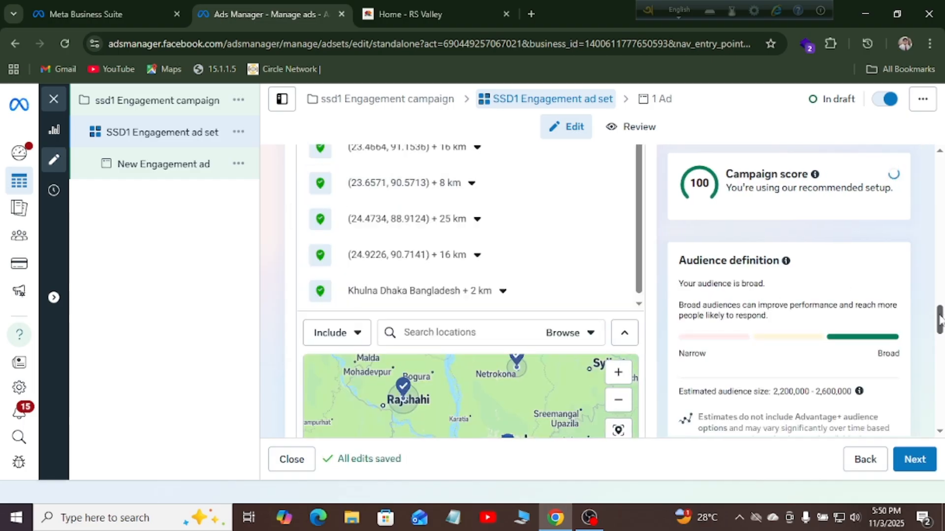
left_click_drag(940, 319, 941, 336)
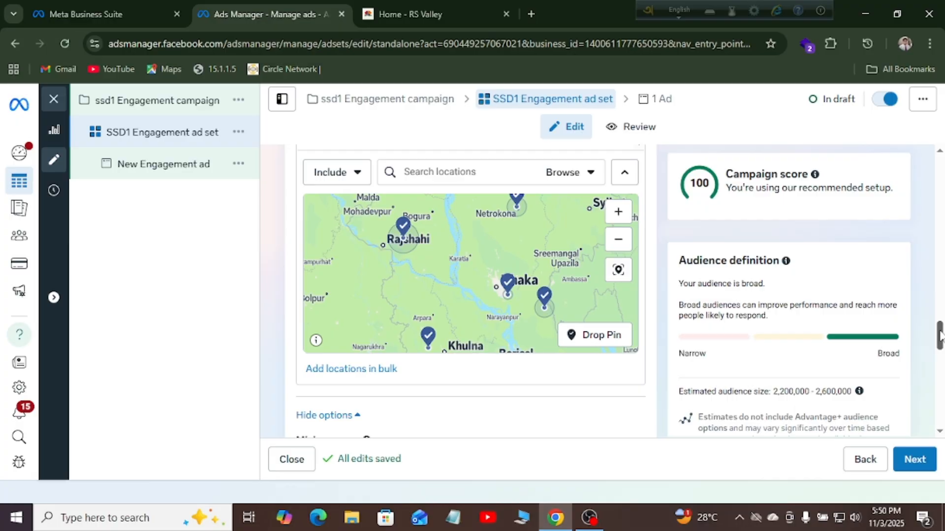
left_click_drag(941, 336, 940, 397)
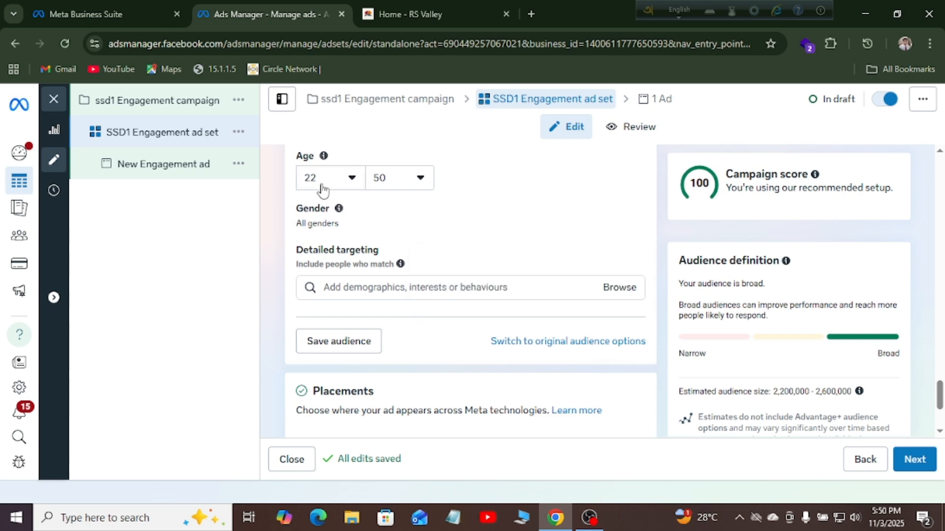
mouse_move(303, 223)
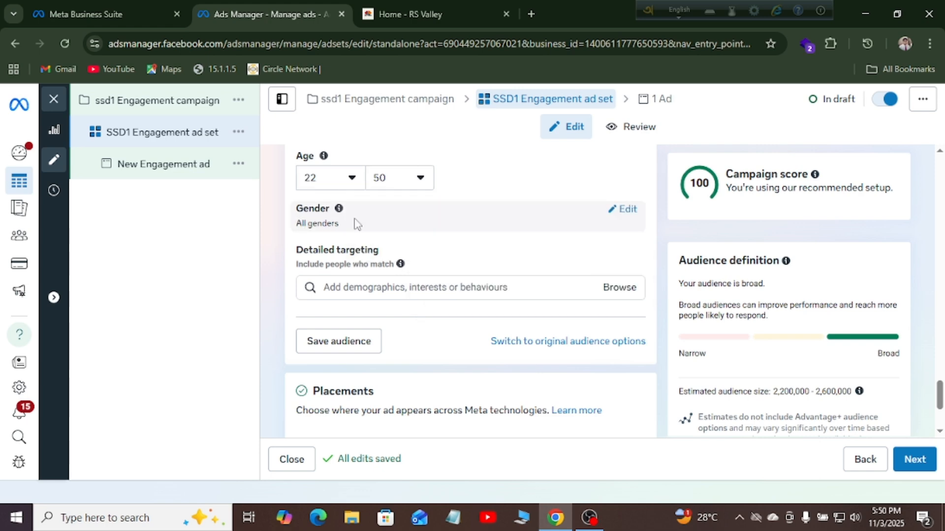
Open the gender setting for editing and add University of Dhaka, North South University and BRAC University to the detailed targeting
left_click(628, 210)
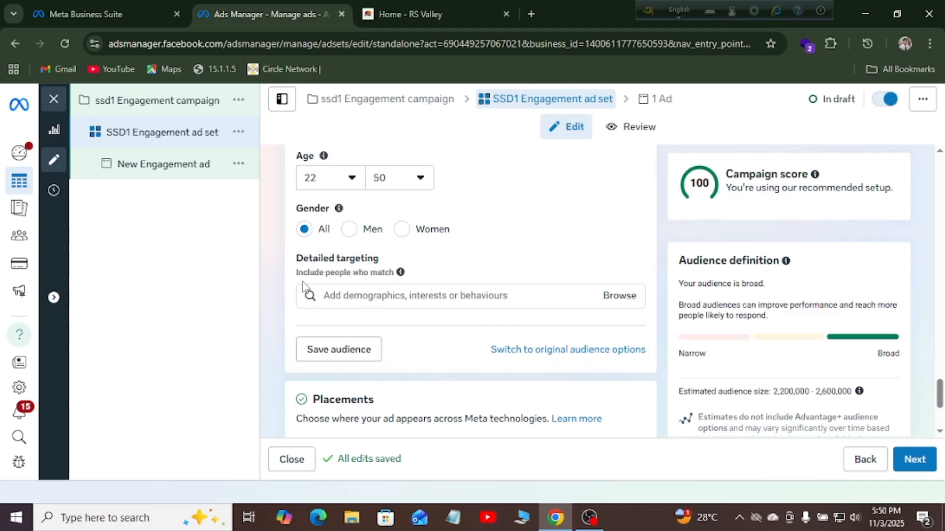
left_click(400, 298)
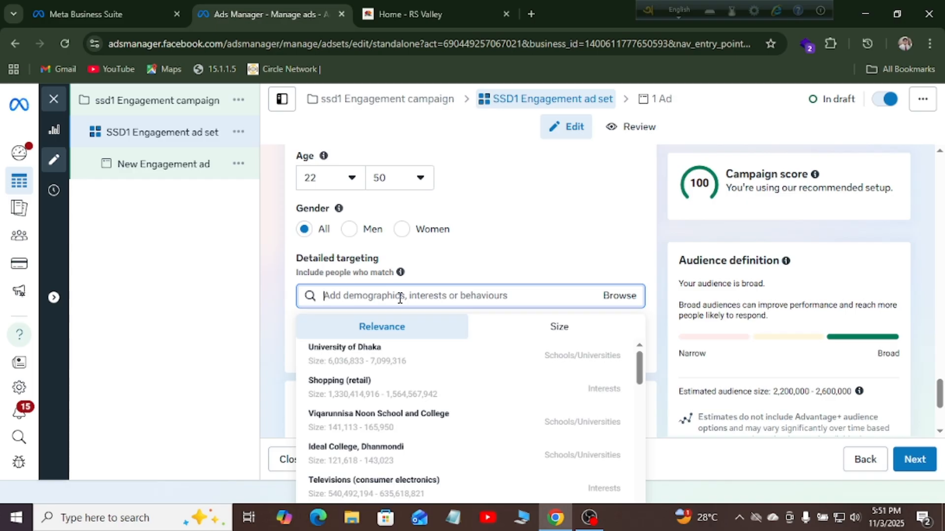
mouse_move(359, 354)
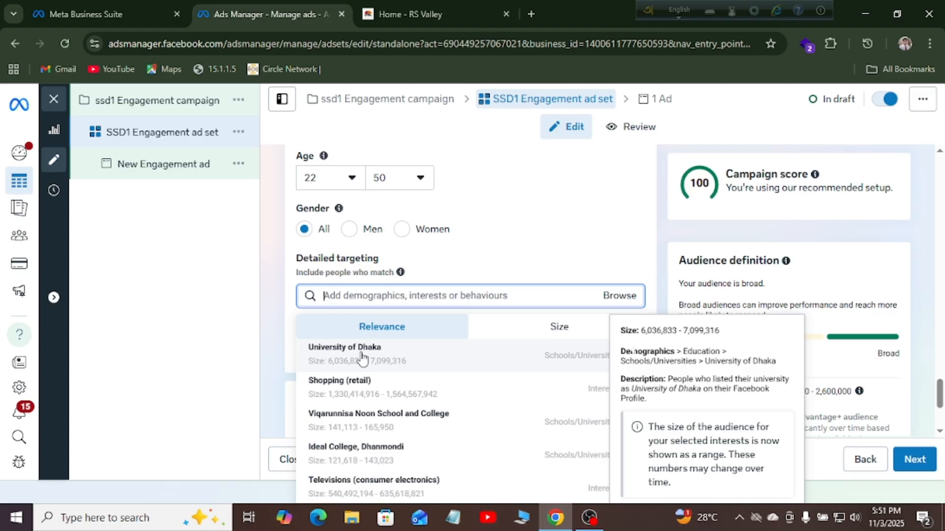
left_click(361, 358)
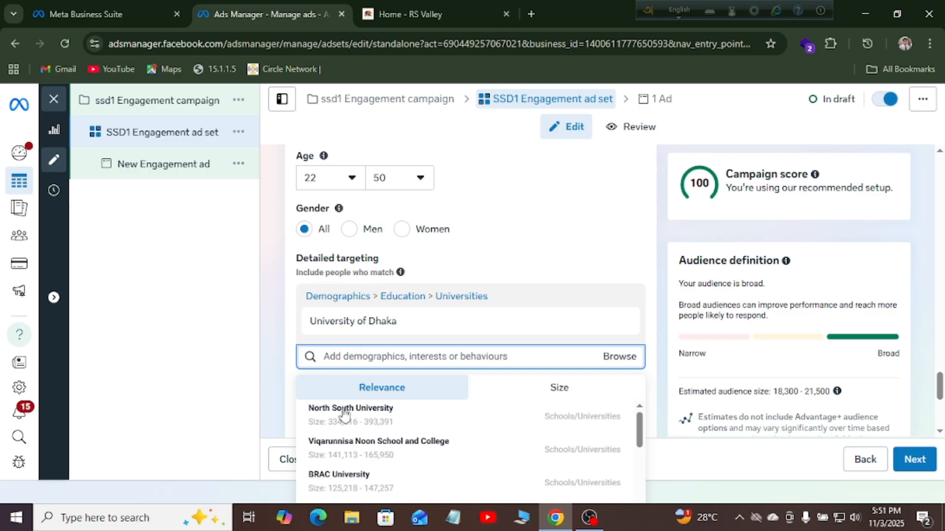
mouse_move(348, 420)
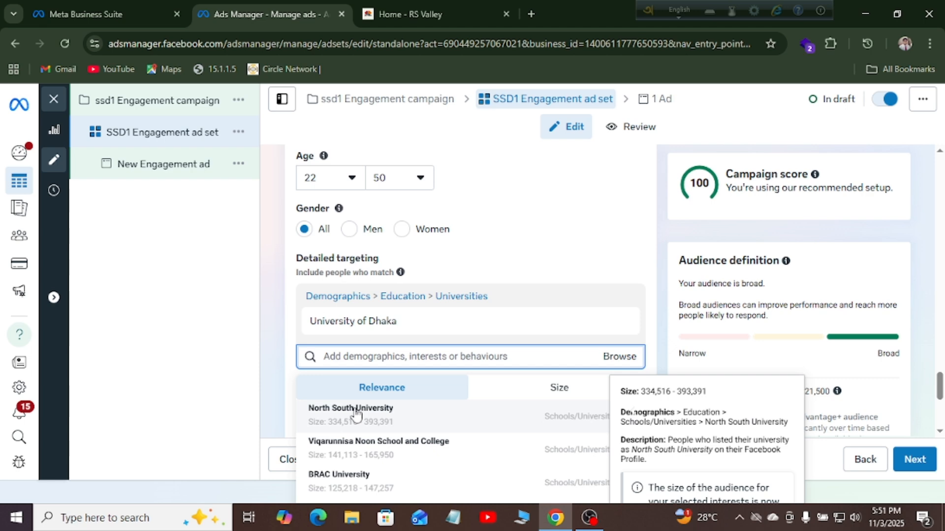
left_click(356, 414)
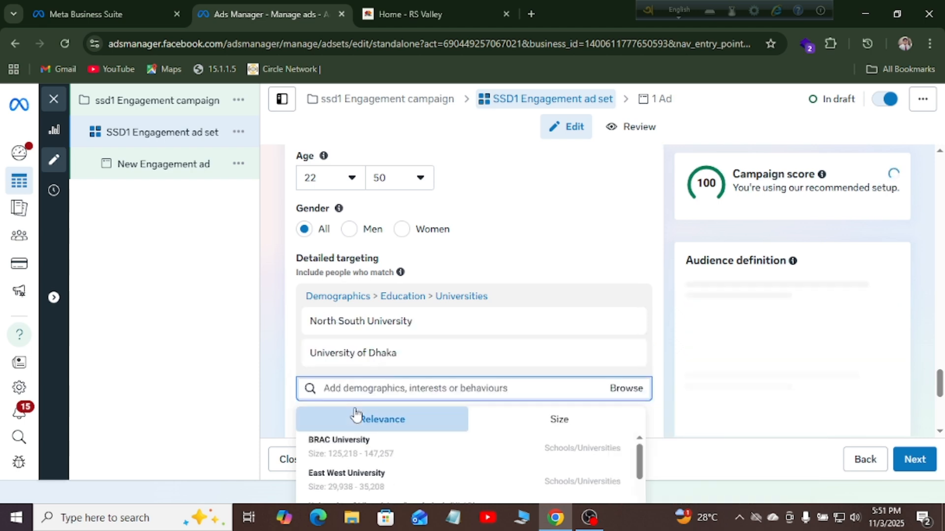
mouse_move(349, 446)
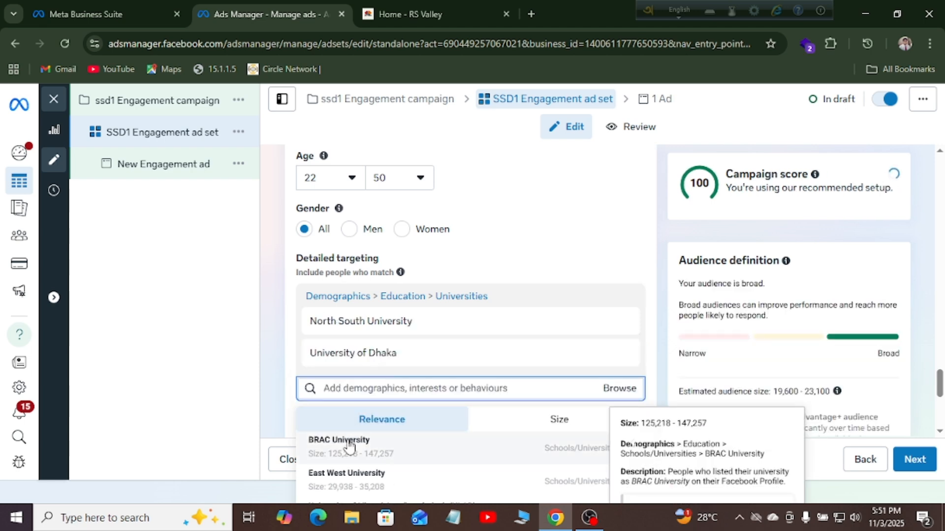
left_click(350, 446)
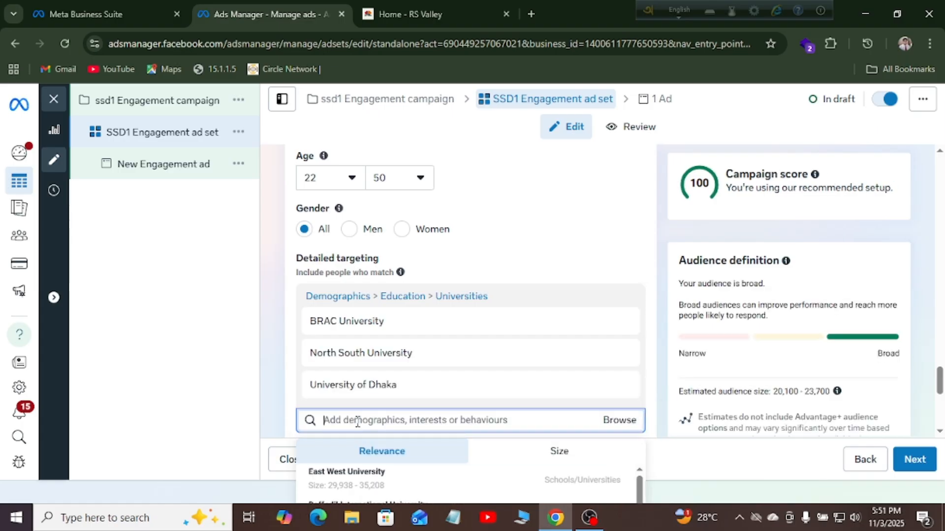
Search the detailed targeting for "music" and "acting" and add Music and Acting as fields of study
type("music")
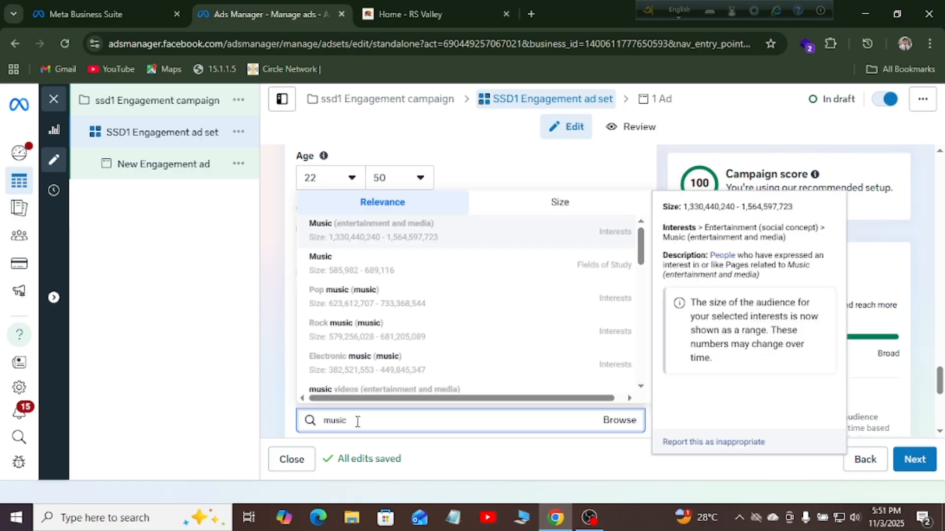
left_click(344, 267)
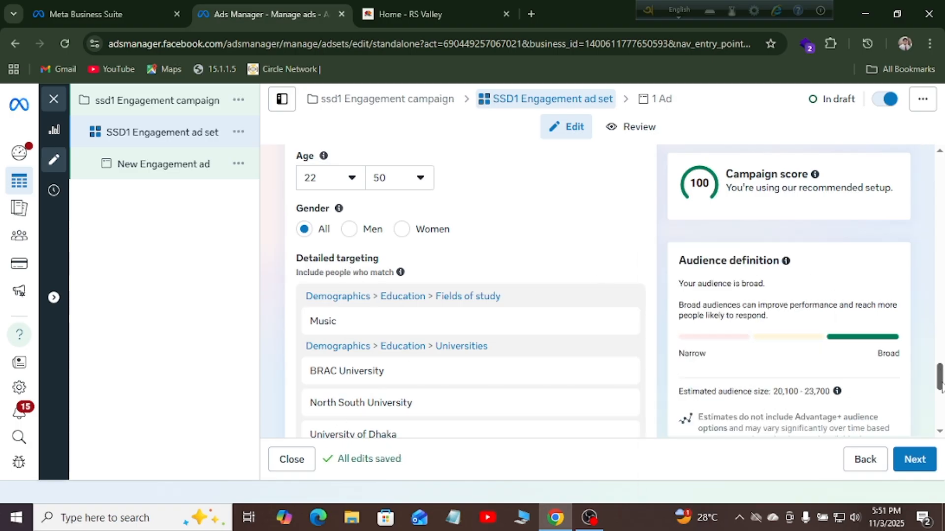
left_click_drag(941, 380, 941, 396)
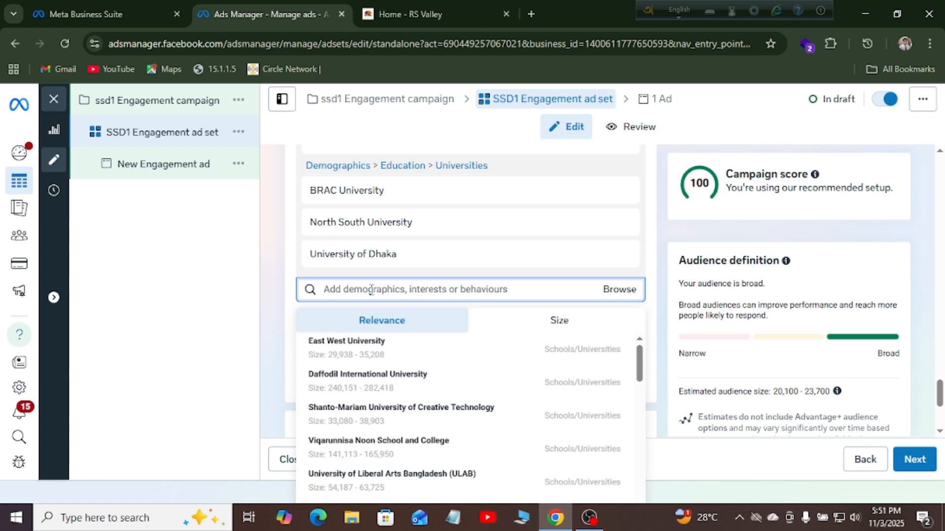
type("acting")
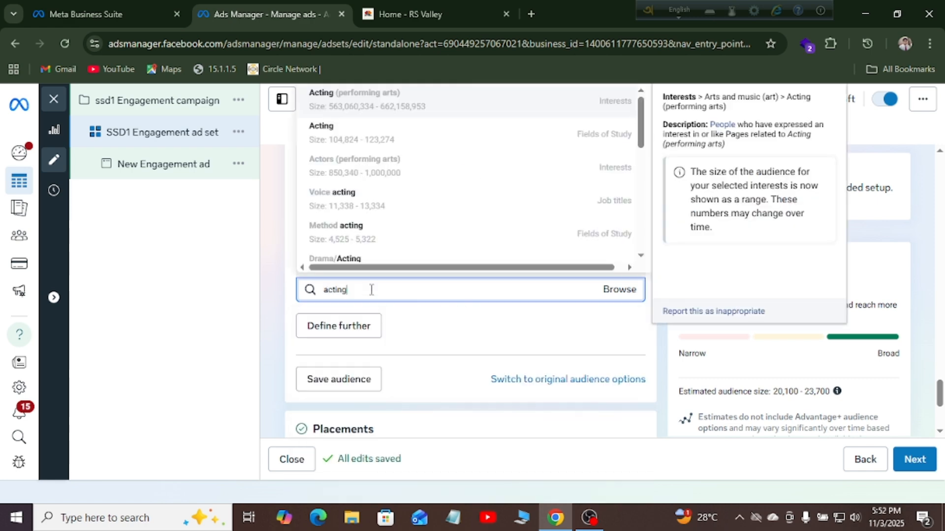
scroll(340, 173, "down", 1)
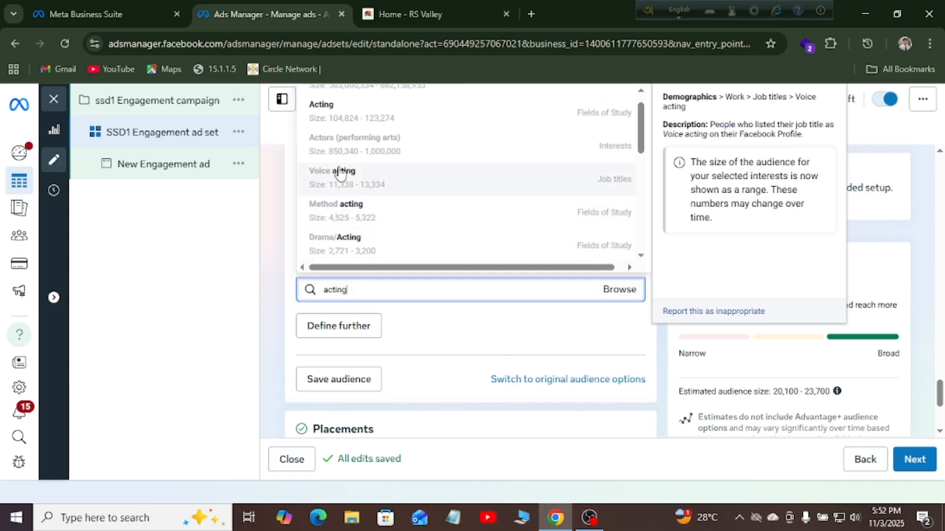
scroll(335, 113, "up", 1)
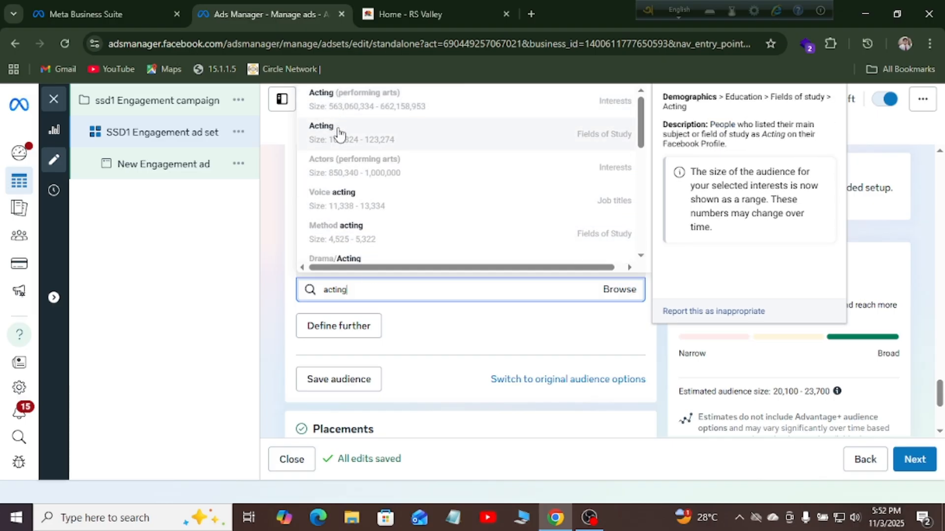
left_click(339, 133)
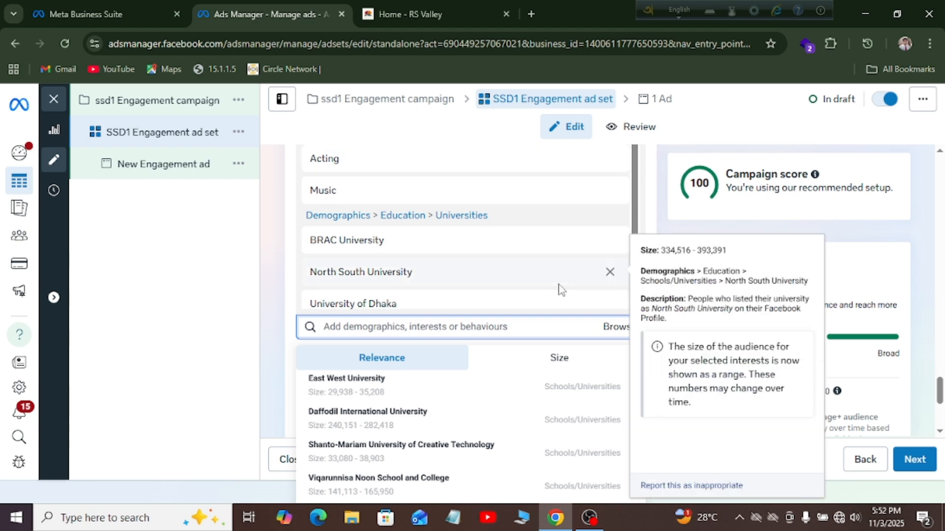
left_click(940, 389)
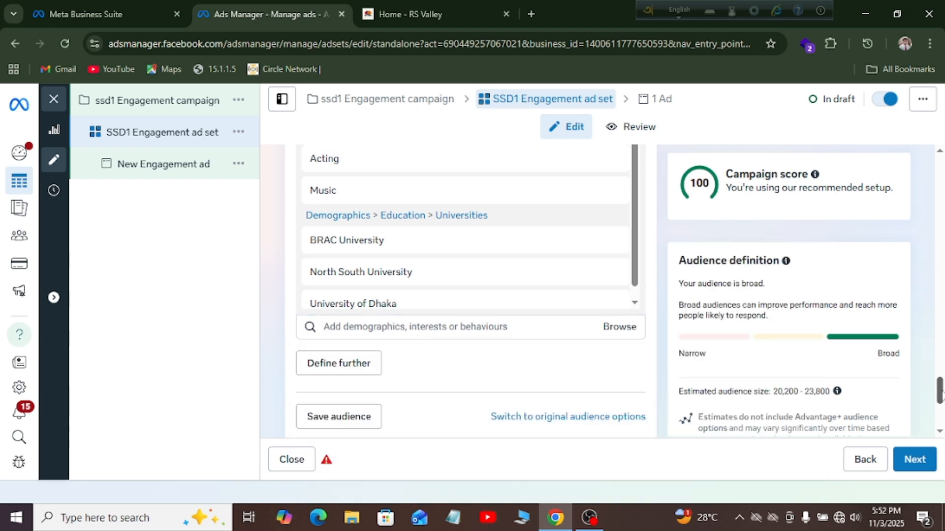
mouse_move(940, 389)
left_mouse_down()
mouse_move(940, 400)
mouse_move(940, 383)
left_mouse_up()
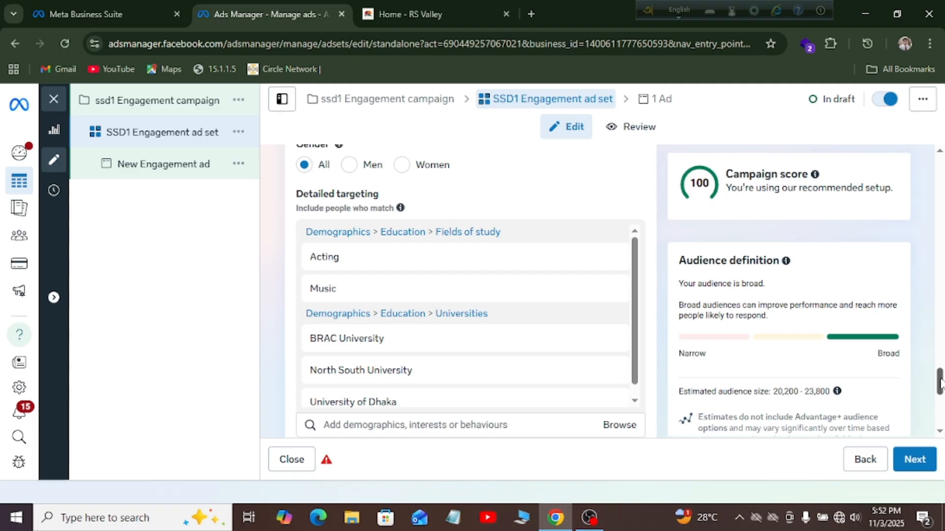
mouse_move(340, 243)
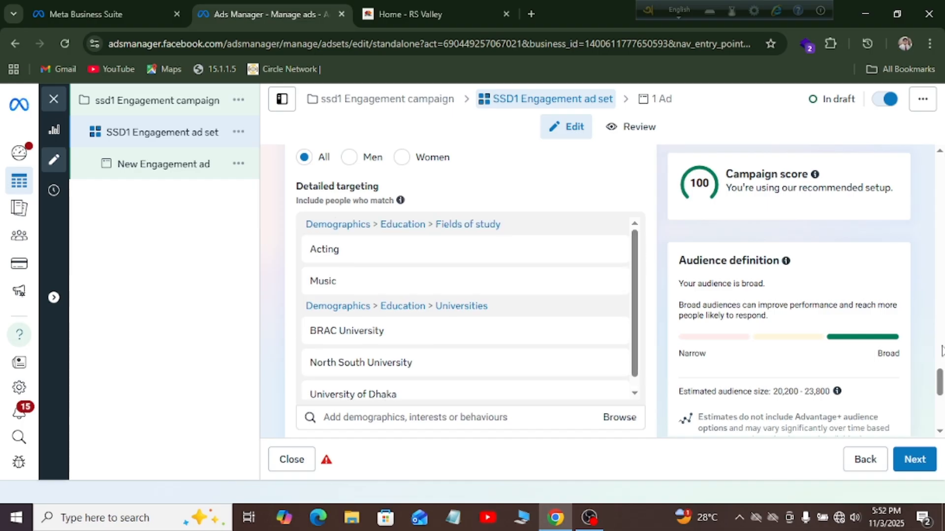
Edit the ad set's placement setting and switch it from Advantage+ placements to Manual placements
left_click_drag(940, 380, 941, 408)
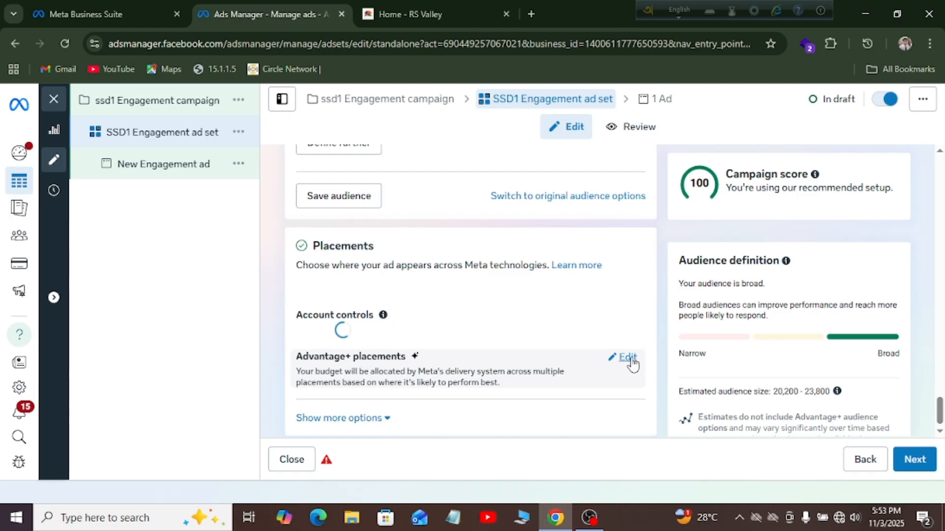
left_click(628, 357)
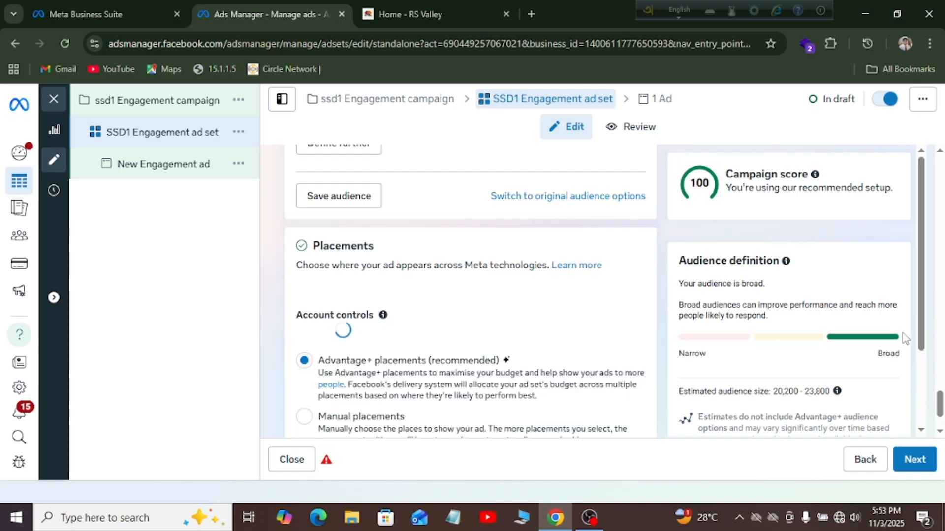
scroll(940, 403, "down", 2)
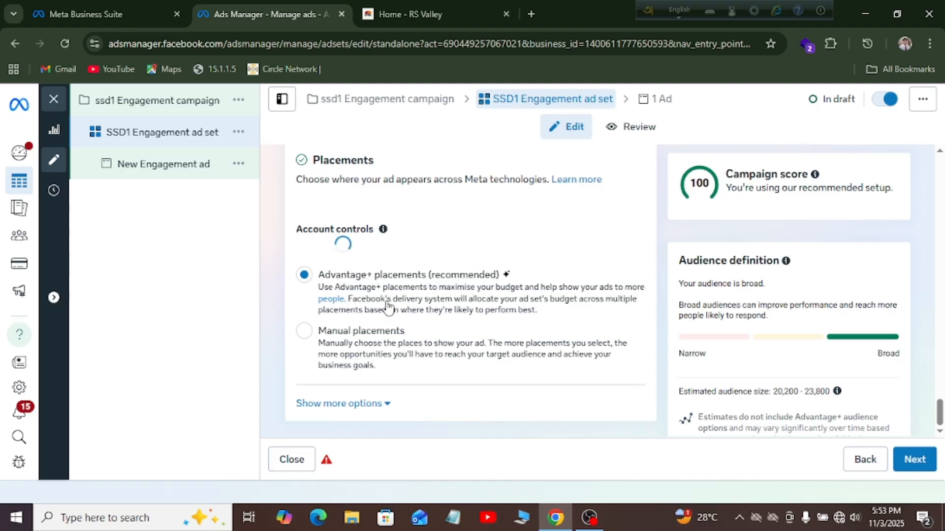
left_click(303, 331)
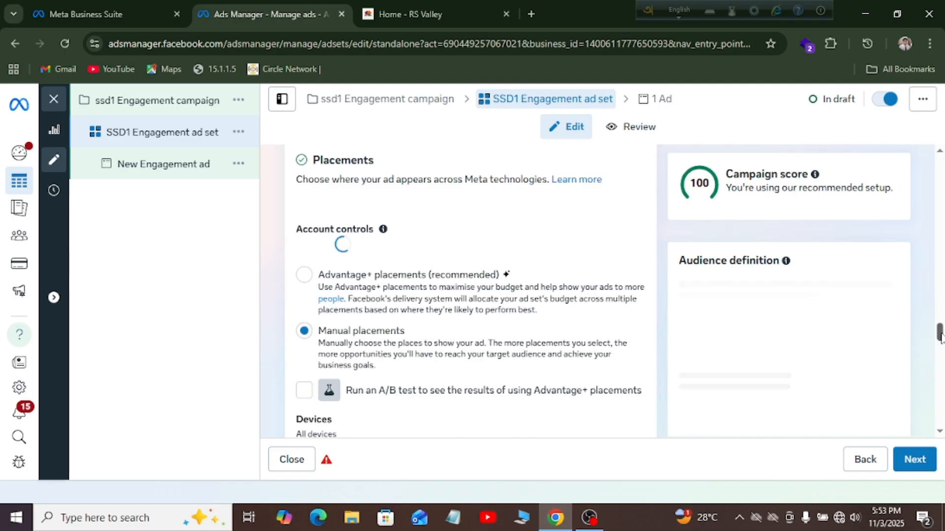
Exclude the Audience Network and Instagram platforms from the manual placements
left_click_drag(941, 337, 940, 350)
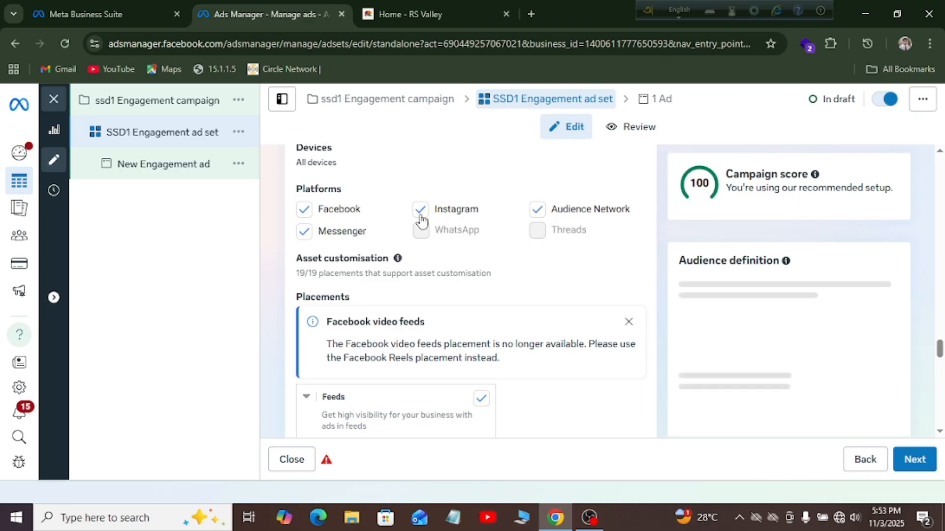
left_click(541, 213)
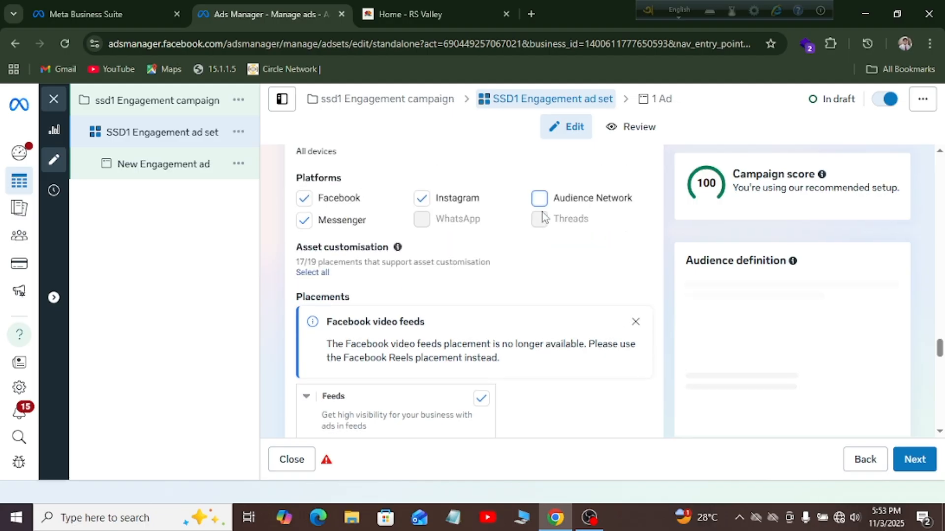
left_click(424, 201)
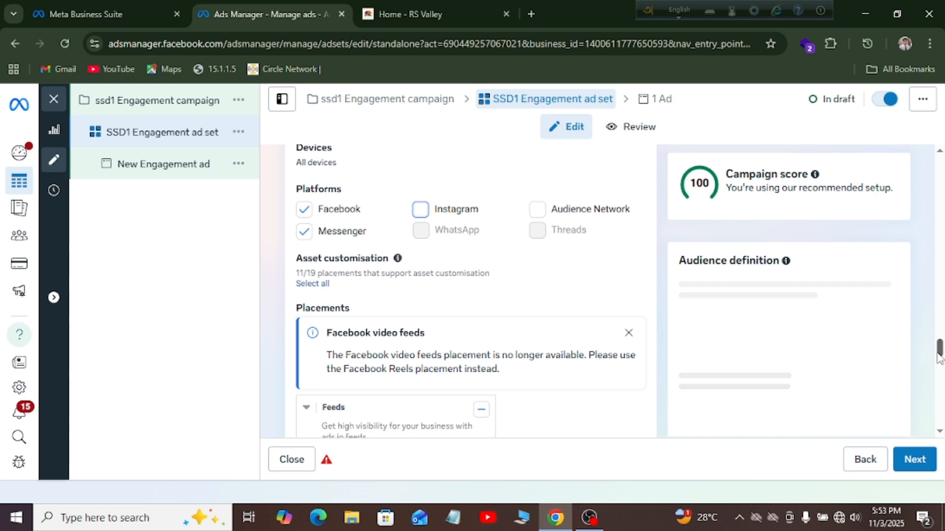
Review the selected feed, story and reel placements and reveal the additional options below the placements list
left_click_drag(940, 352, 940, 367)
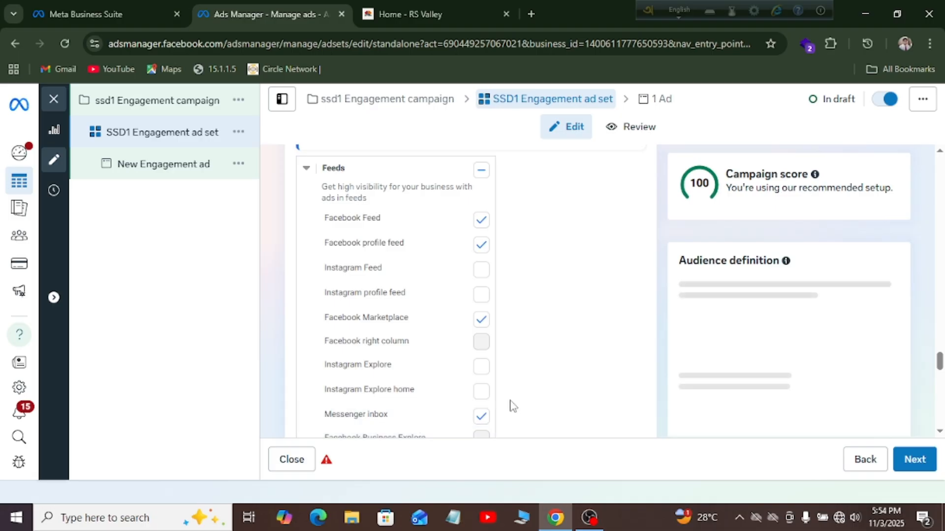
left_click_drag(939, 361, 939, 379)
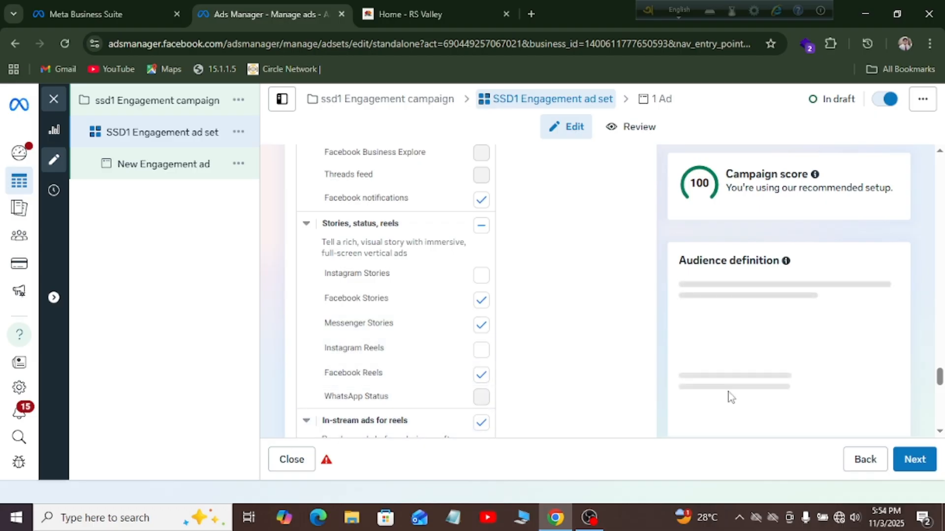
left_click_drag(940, 380, 940, 408)
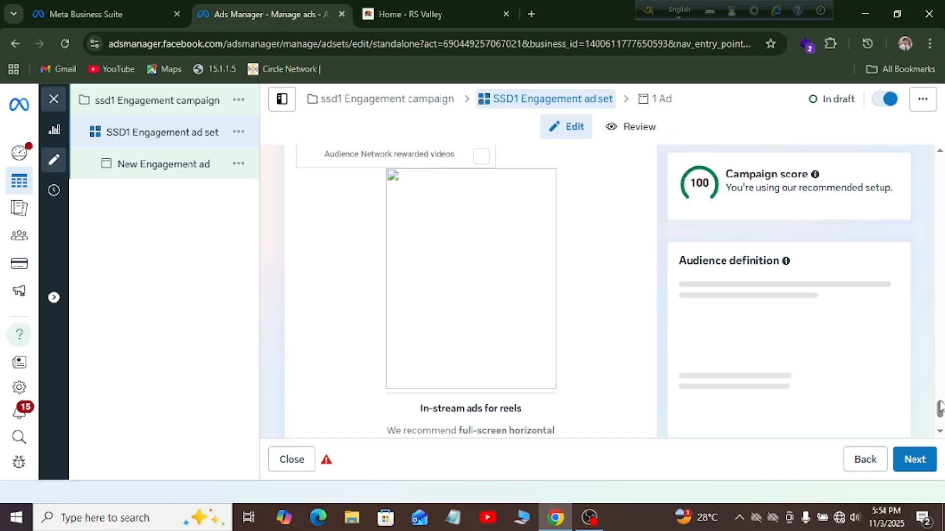
left_click_drag(939, 409, 939, 418)
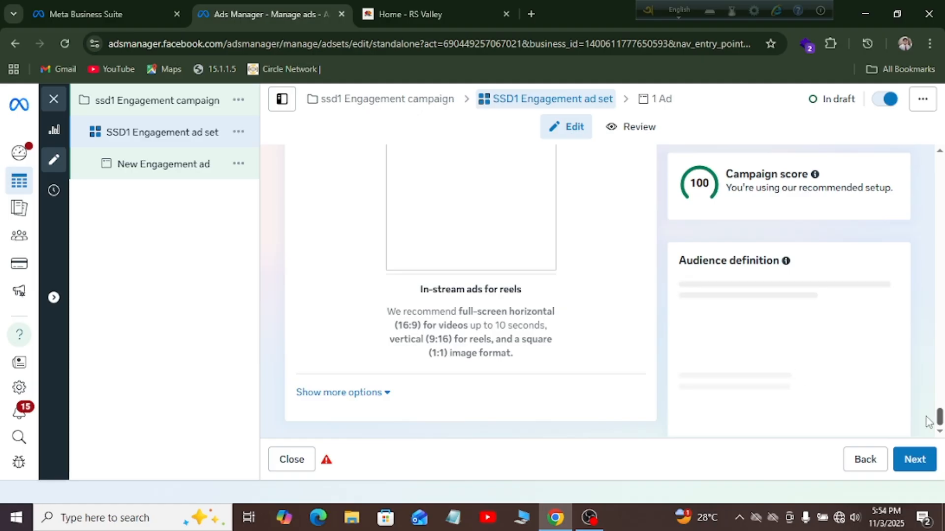
left_click(337, 394)
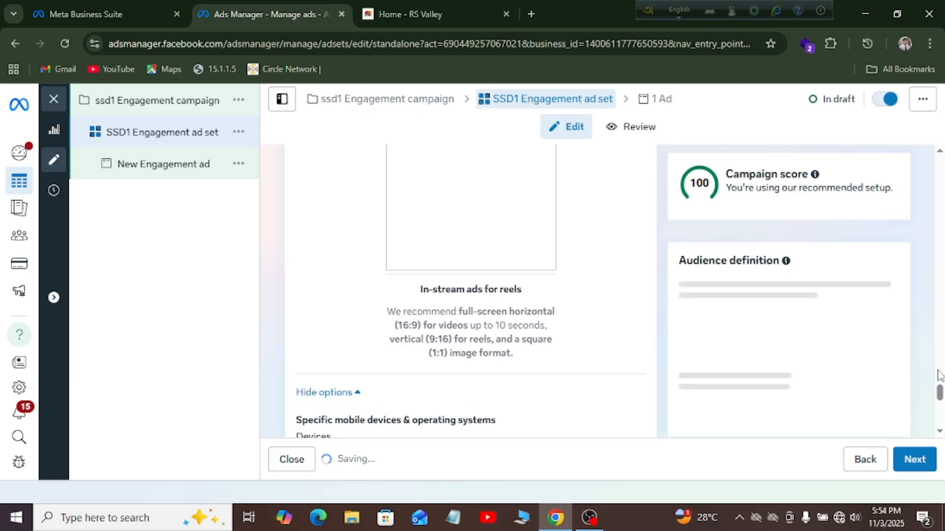
Edit the specific mobile devices and operating systems setting and choose All mobile devices
left_click_drag(939, 391, 940, 406)
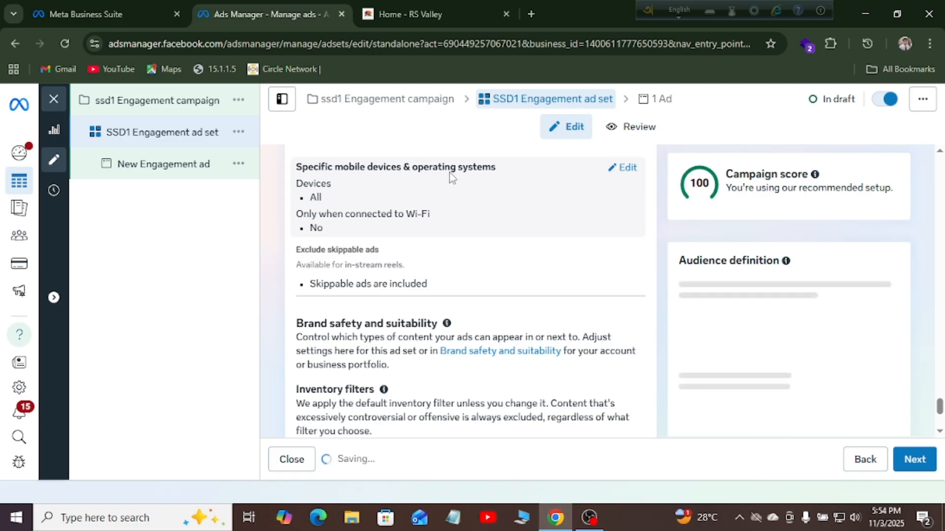
left_click(625, 170)
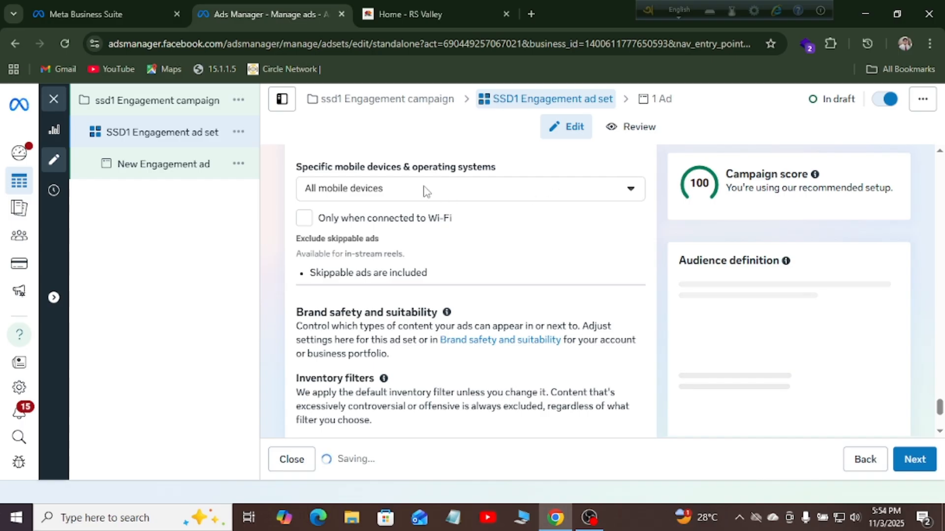
left_click(495, 196)
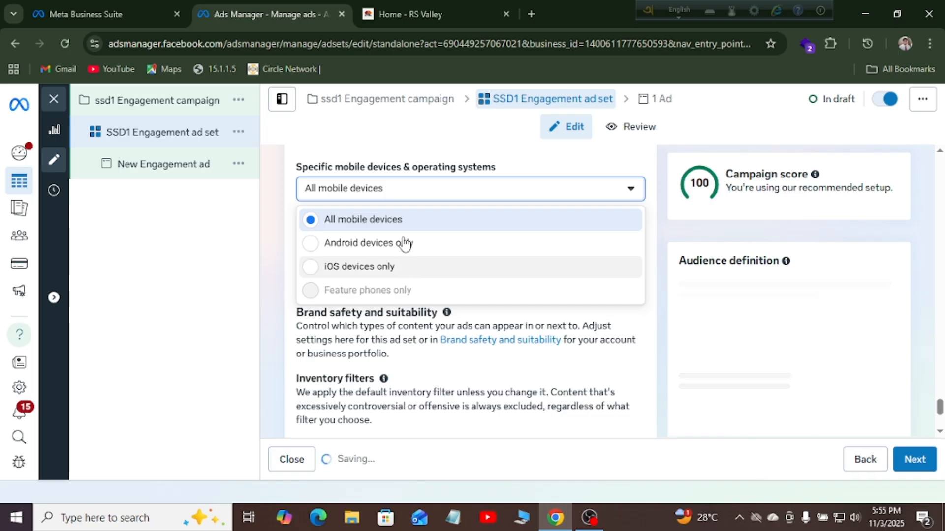
left_click(413, 225)
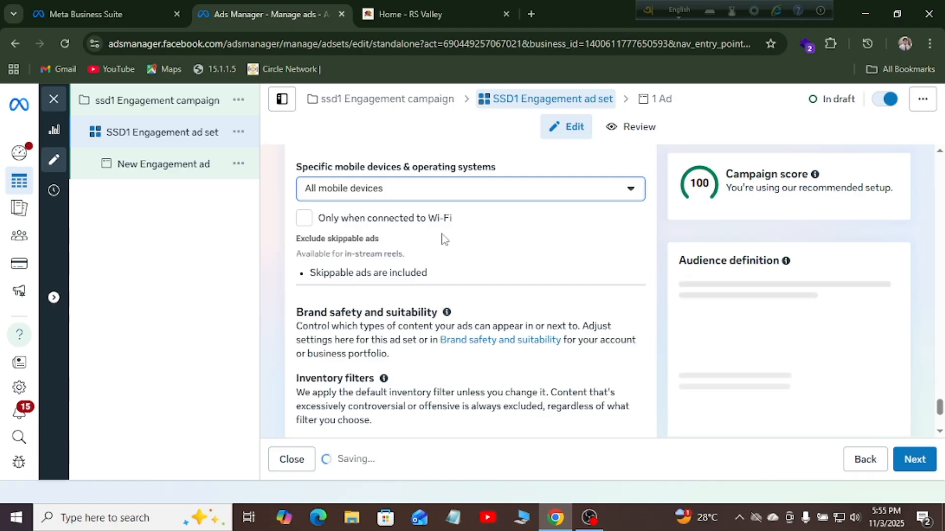
mouse_move(480, 248)
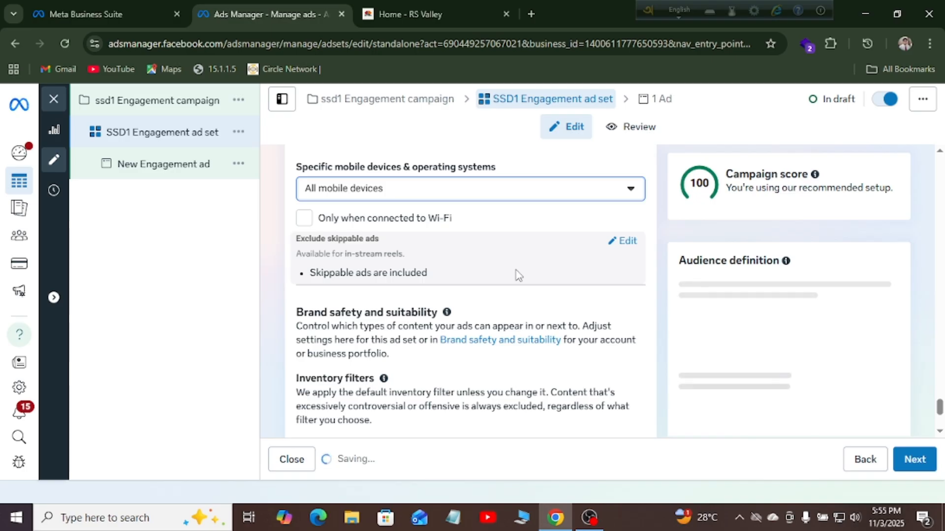
Open the skippable-ads exclusion setting for editing, and turn the Wi-Fi-only delivery restriction on and off again
left_click(627, 243)
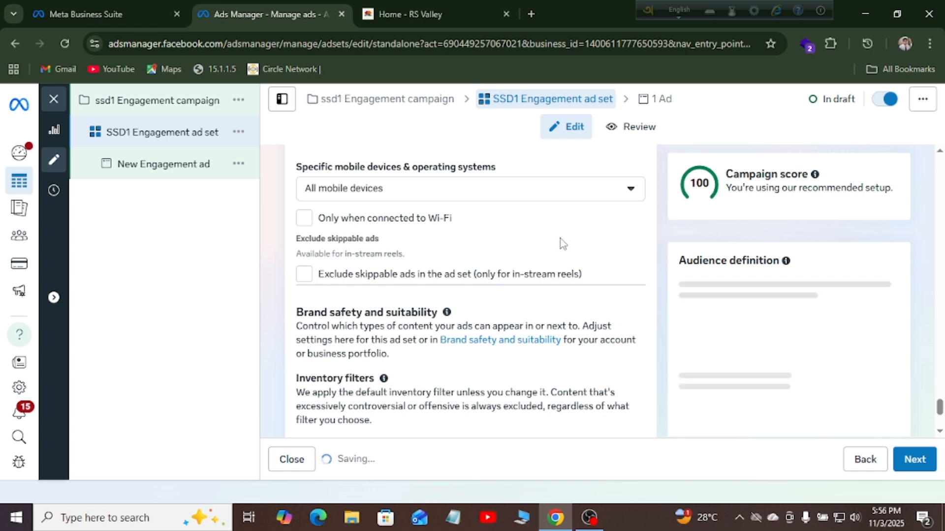
left_click(619, 230)
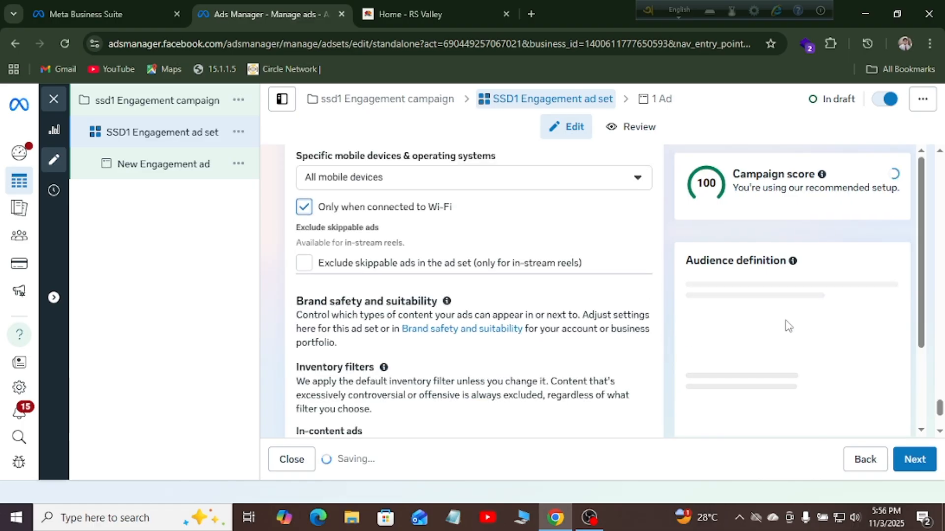
scroll(328, 226, "up", 3)
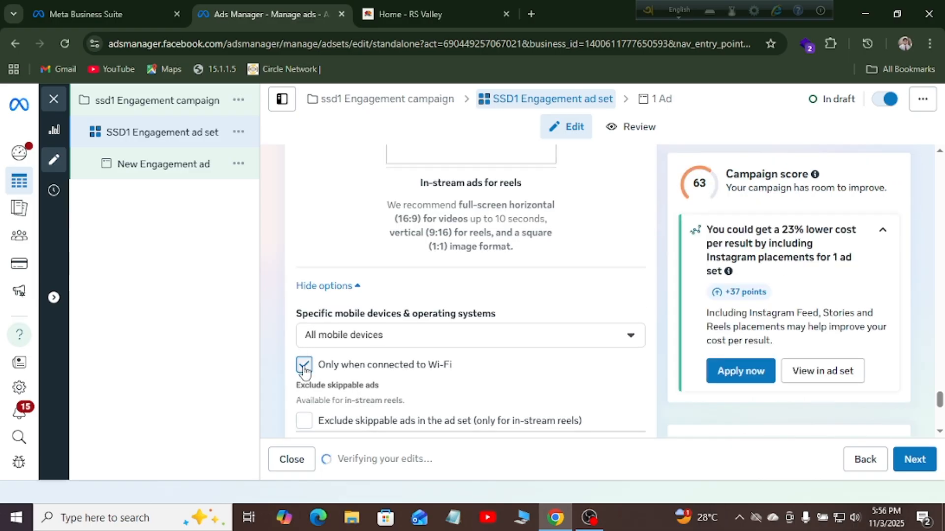
left_click(305, 365)
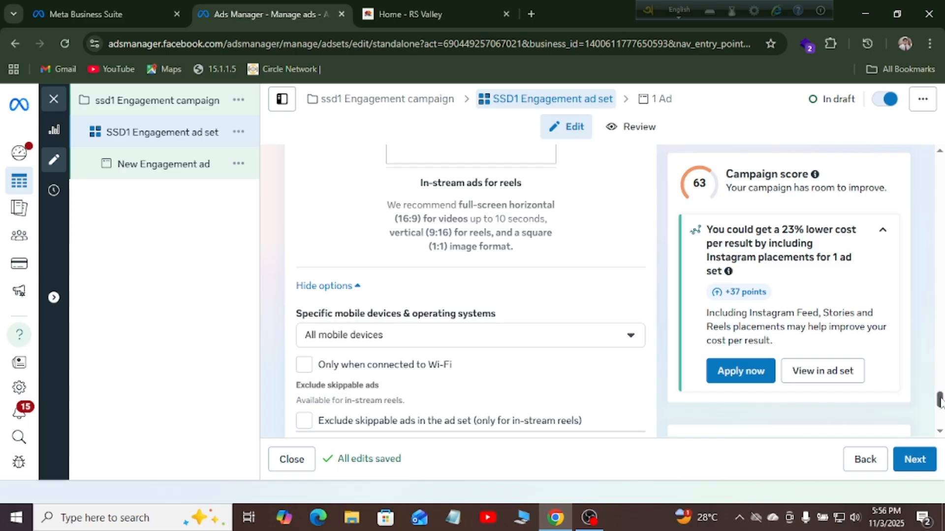
Continue from the ad set to the ad level and rename the ad as SSd1 Engagement ad
left_click_drag(939, 401, 940, 418)
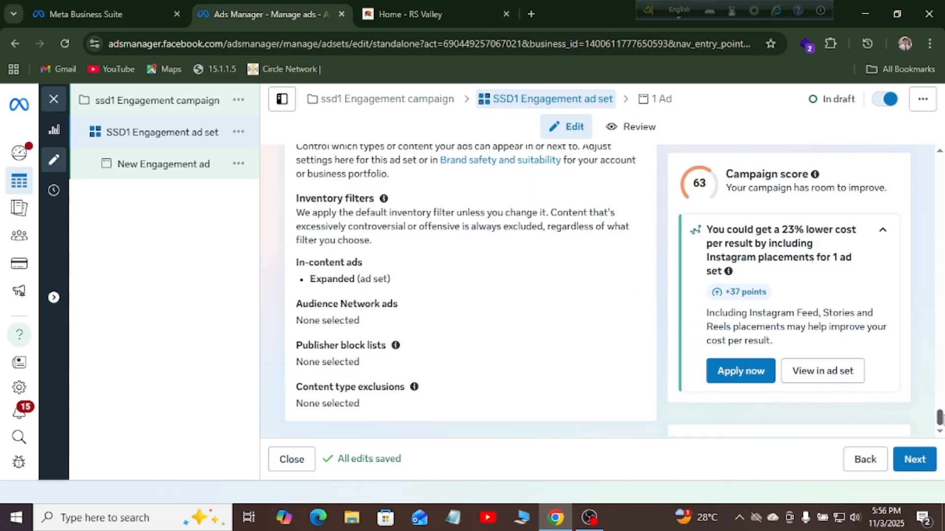
left_click(923, 467)
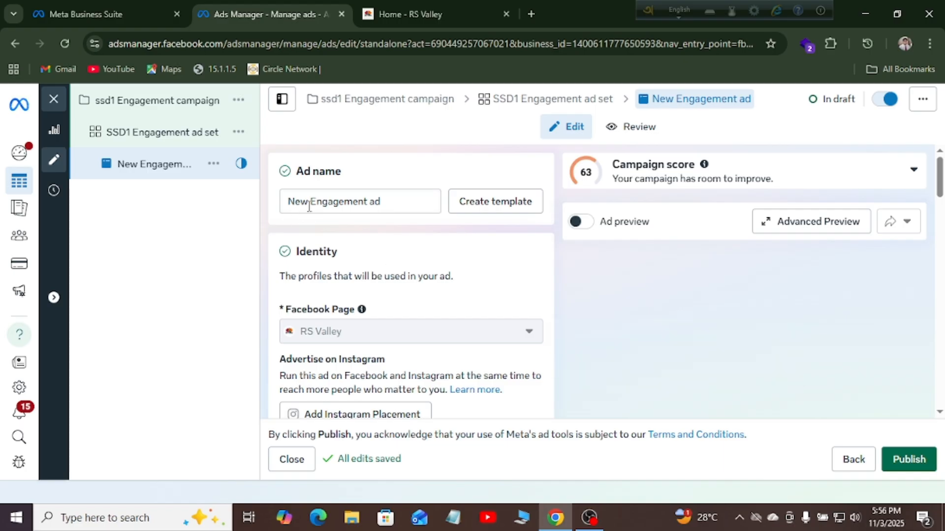
left_click_drag(309, 202, 282, 201)
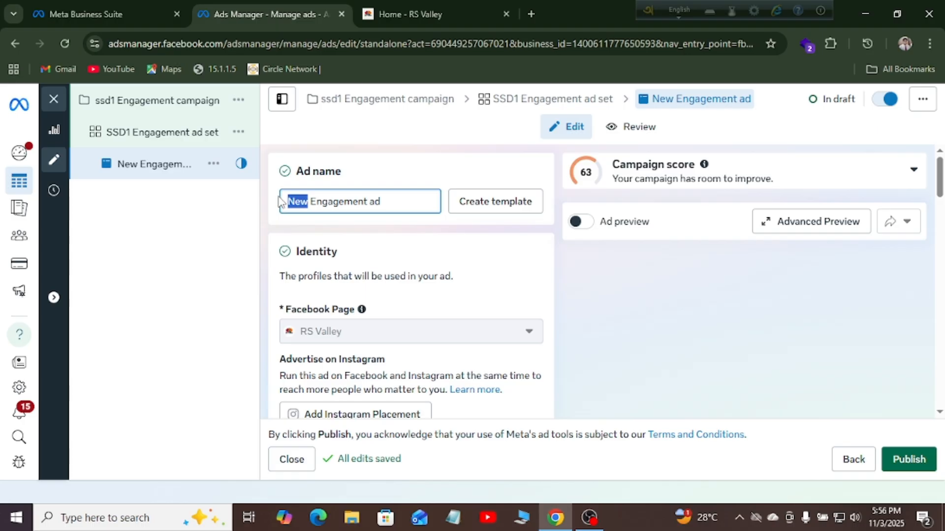
type("SSd")
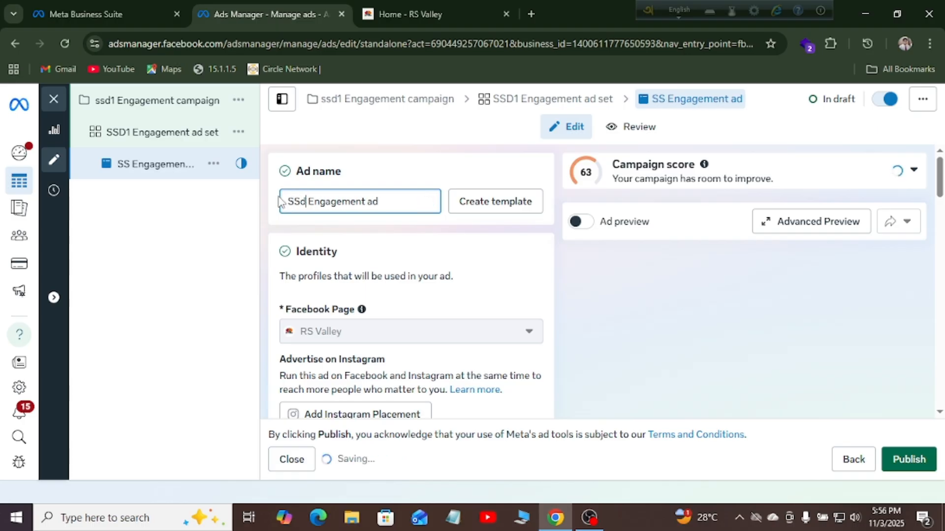
type("1")
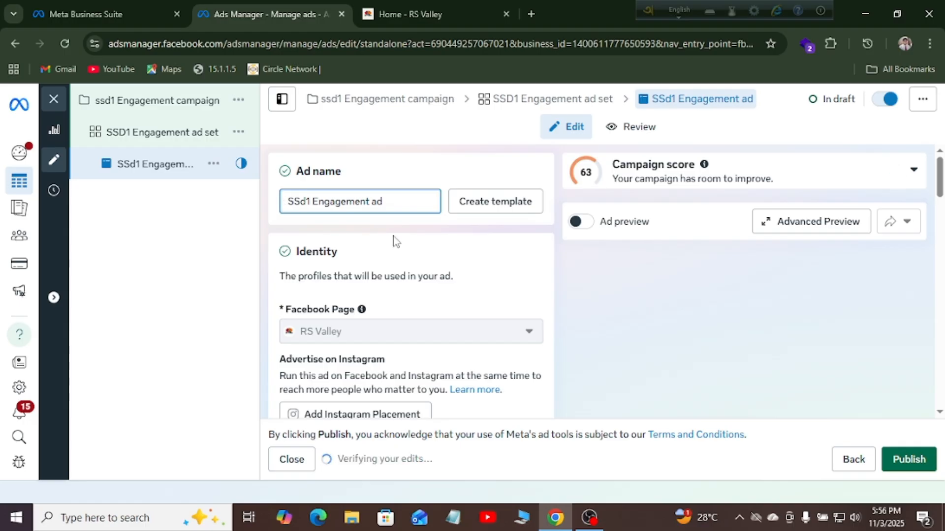
Set the ad setup to Boost post
mouse_move(462, 338)
left_click_drag(939, 192, 940, 230)
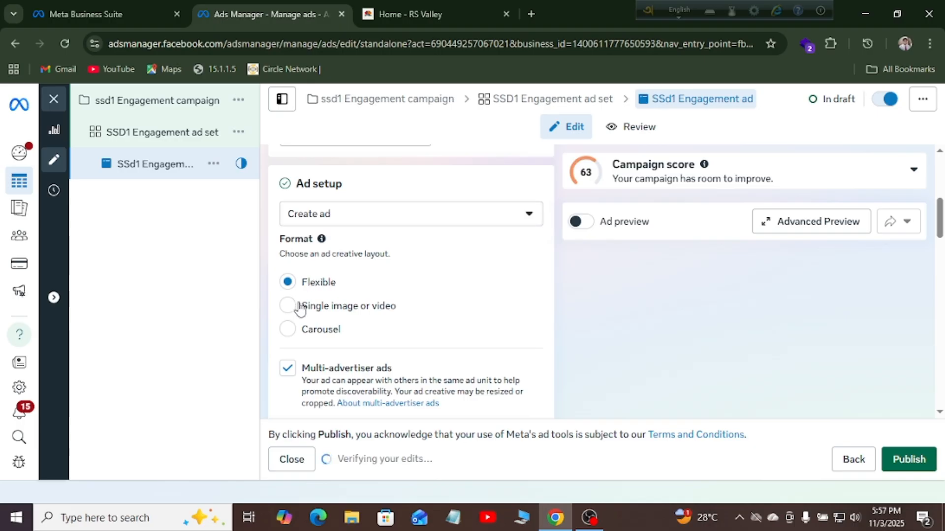
left_click(465, 223)
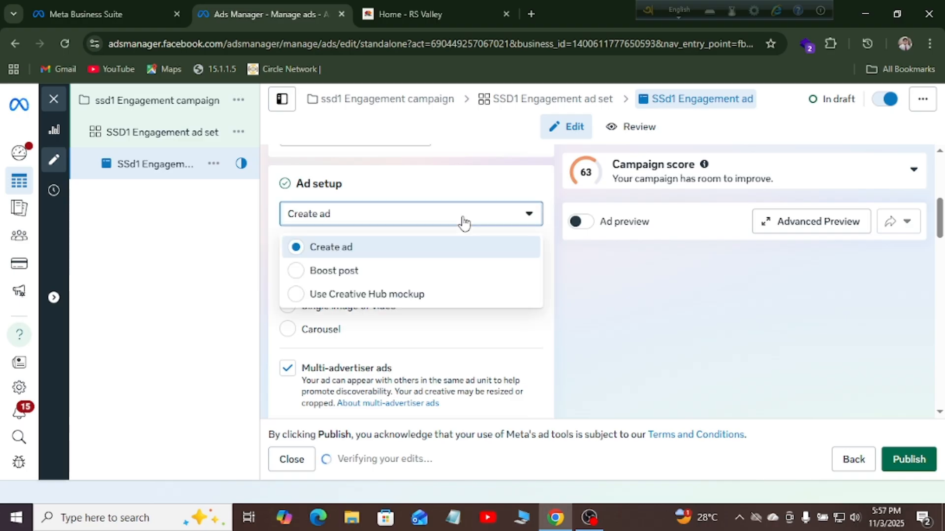
left_click(297, 278)
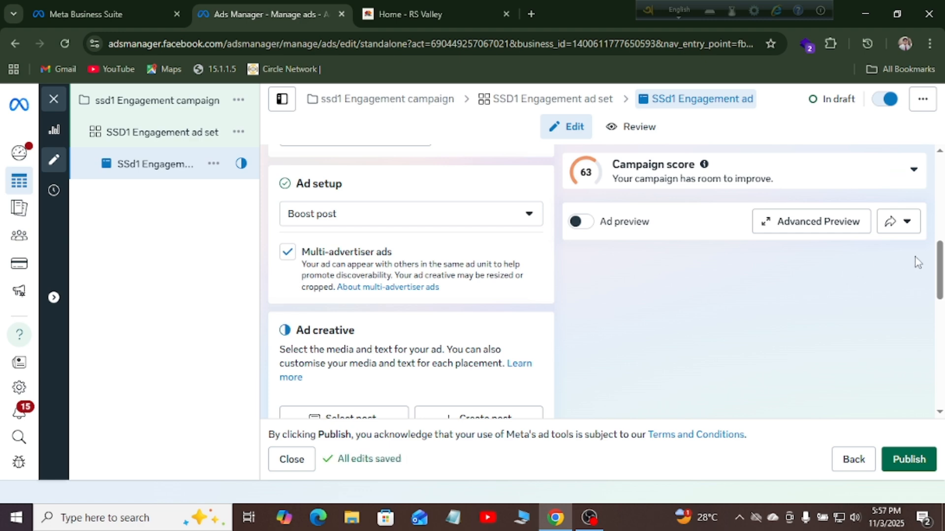
Select the page's published Facebook post "Fashion hair comb all hair" as the ad creative
left_click_drag(938, 266, 929, 297)
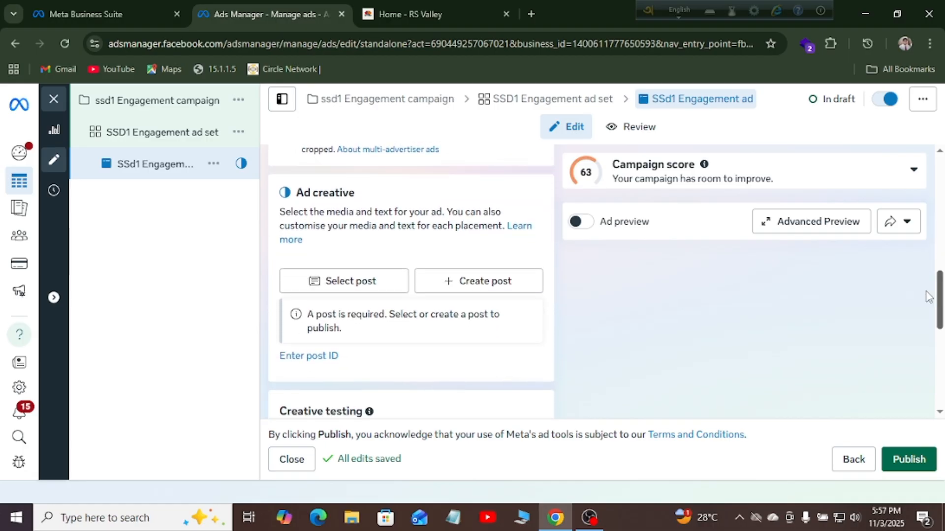
left_click(354, 287)
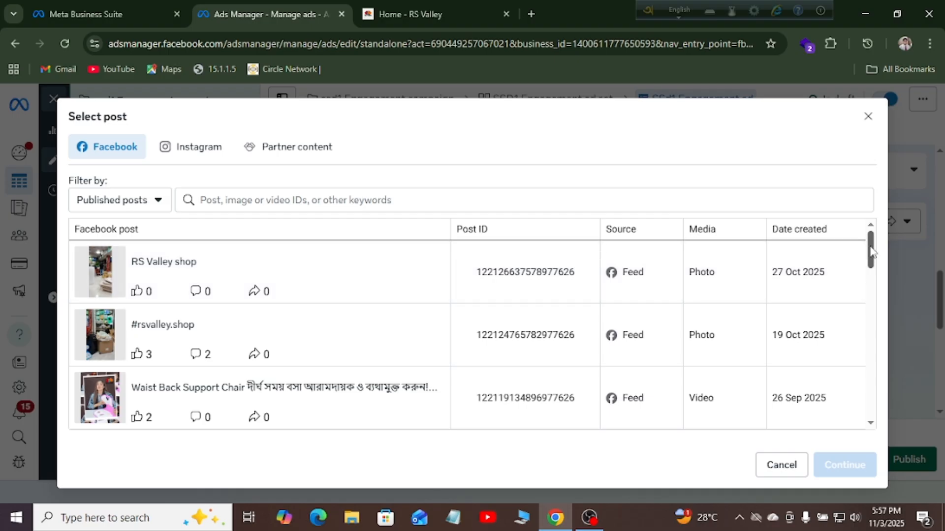
left_click_drag(871, 250, 874, 297)
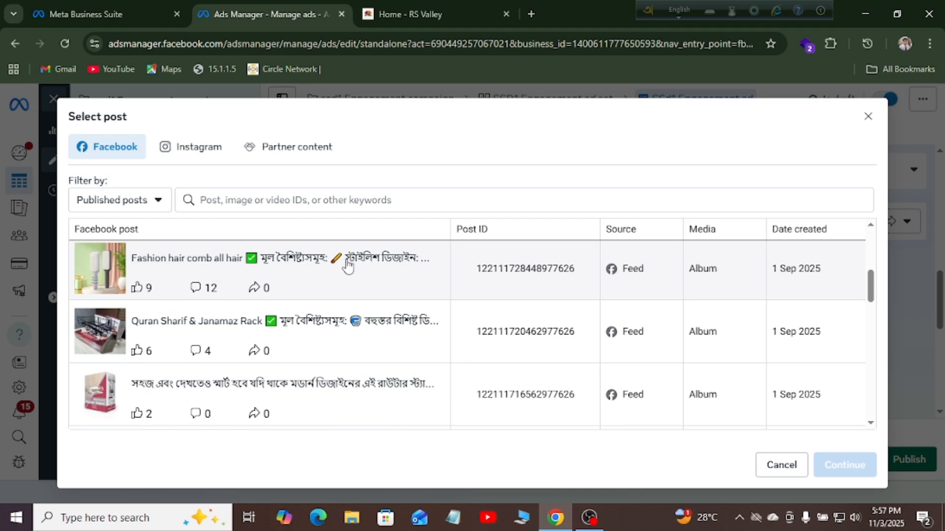
left_click(348, 266)
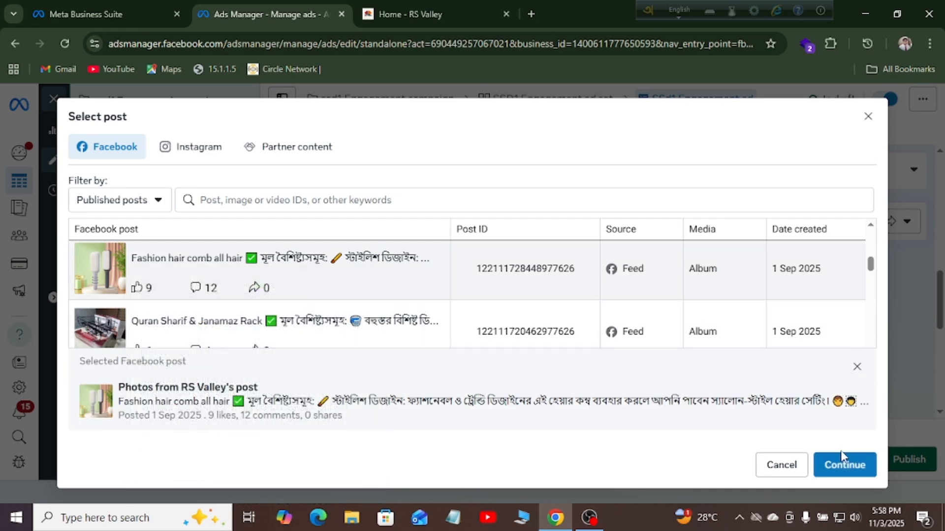
left_click(846, 475)
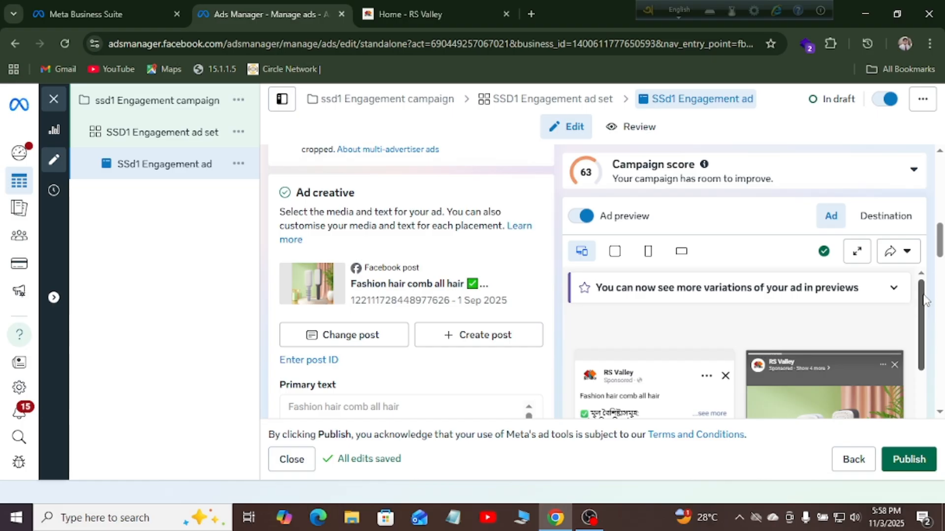
Review the boosted post's preview and primary text, and choose Send message as the call to action
left_click_drag(923, 301, 927, 325)
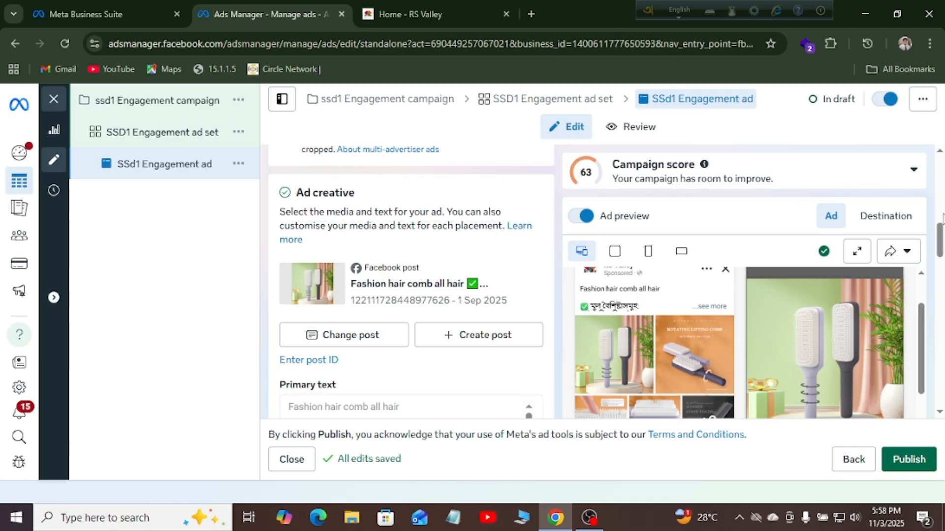
left_click_drag(941, 239, 941, 271)
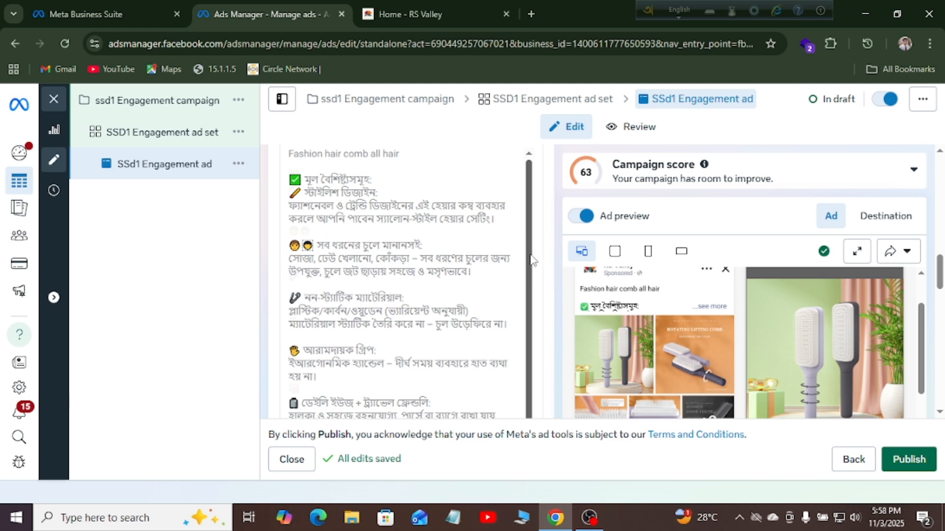
left_click_drag(529, 261, 528, 350)
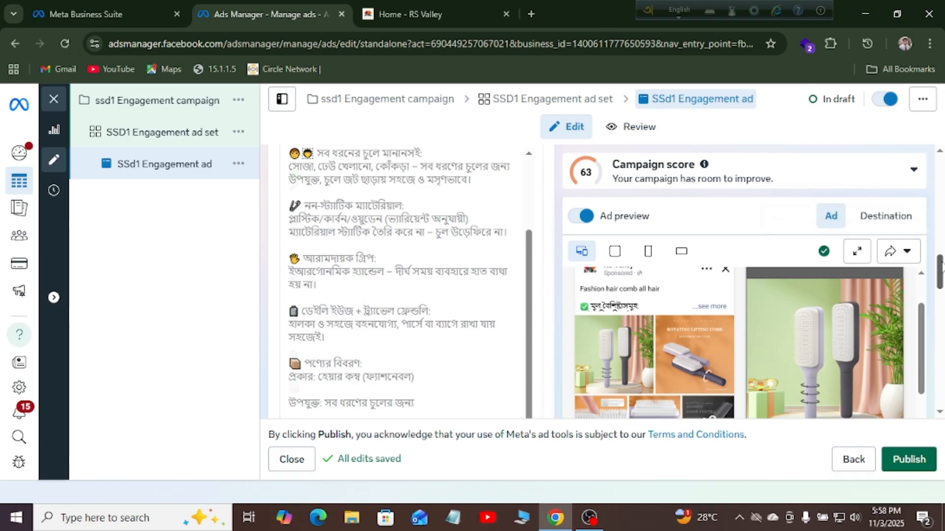
left_click_drag(940, 267, 940, 298)
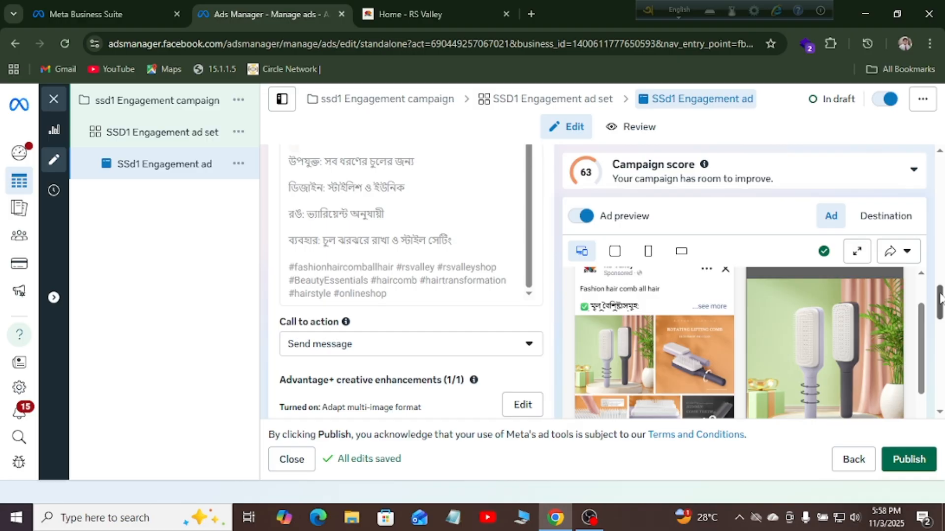
left_click_drag(940, 298, 940, 310)
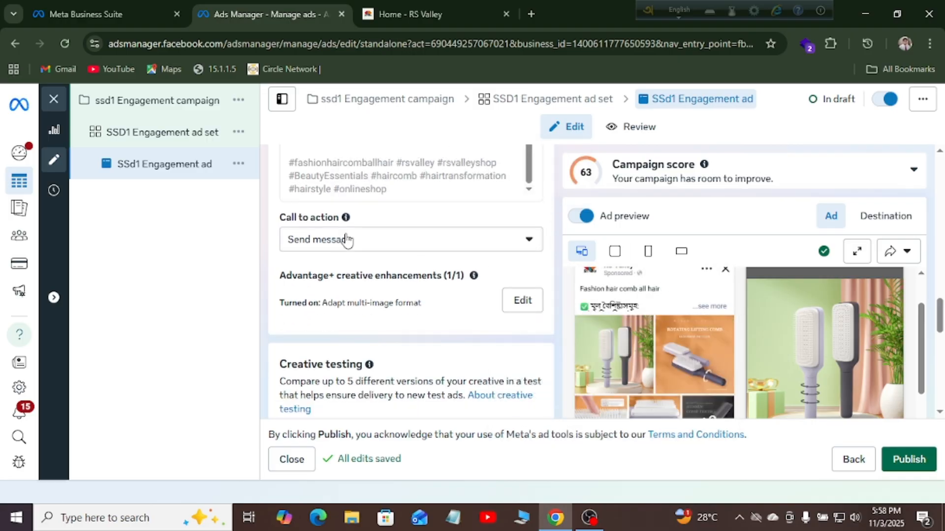
left_click(413, 246)
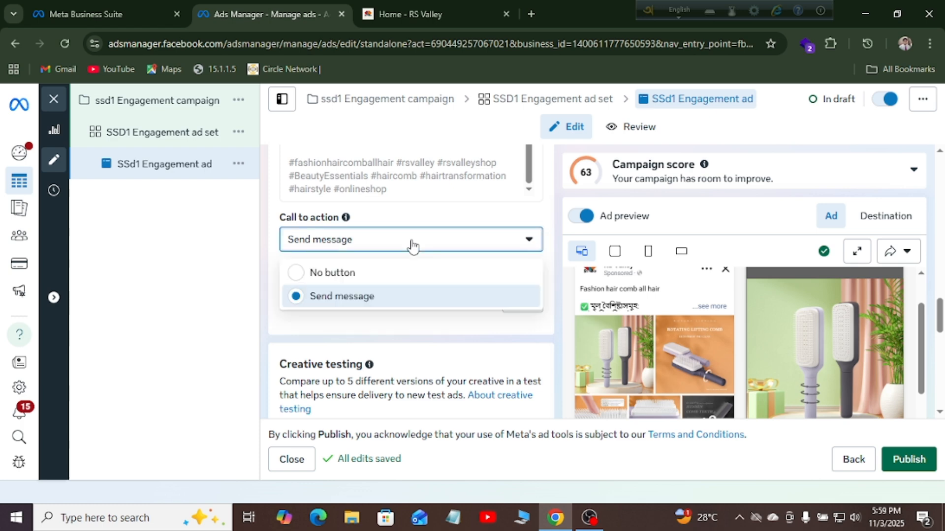
left_click(370, 301)
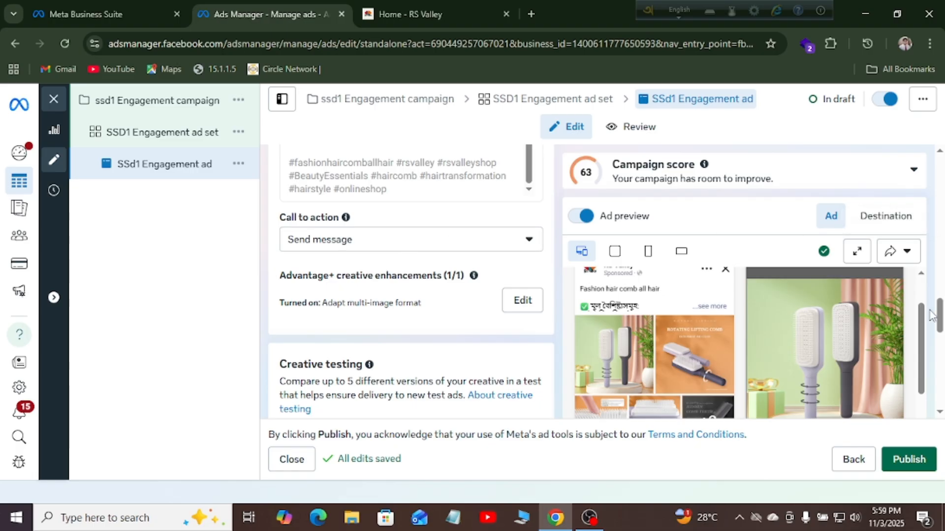
Check the ad's chat template and tracking sections, and go back through all the campaign and ad set settings
left_click_drag(940, 314, 941, 365)
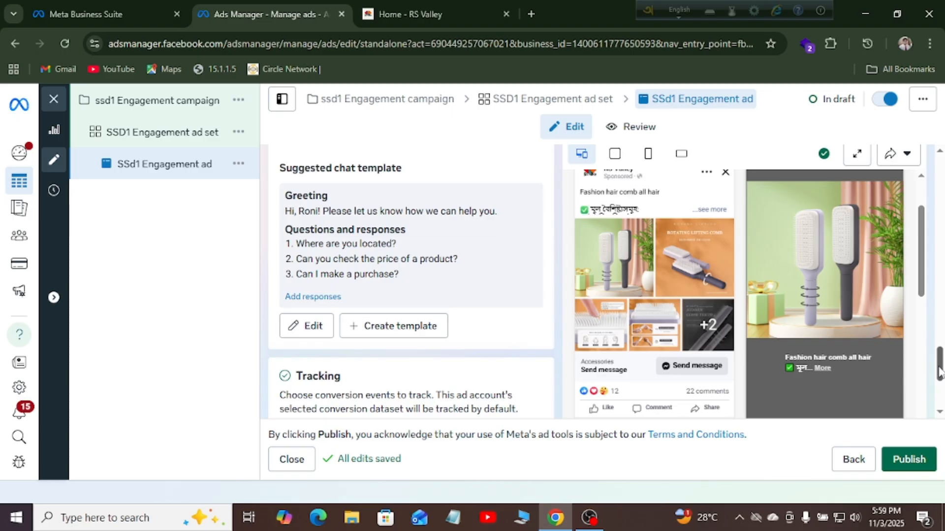
left_click_drag(940, 373, 941, 396)
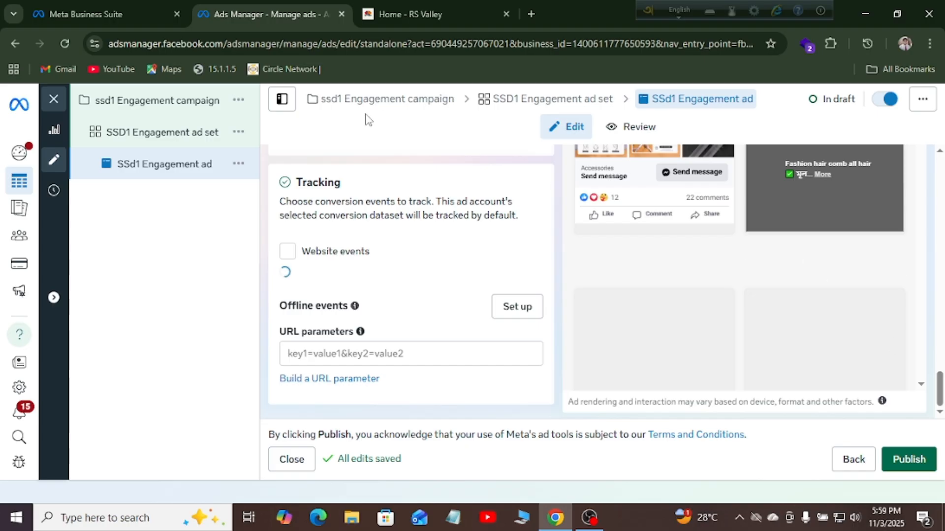
left_click(353, 106)
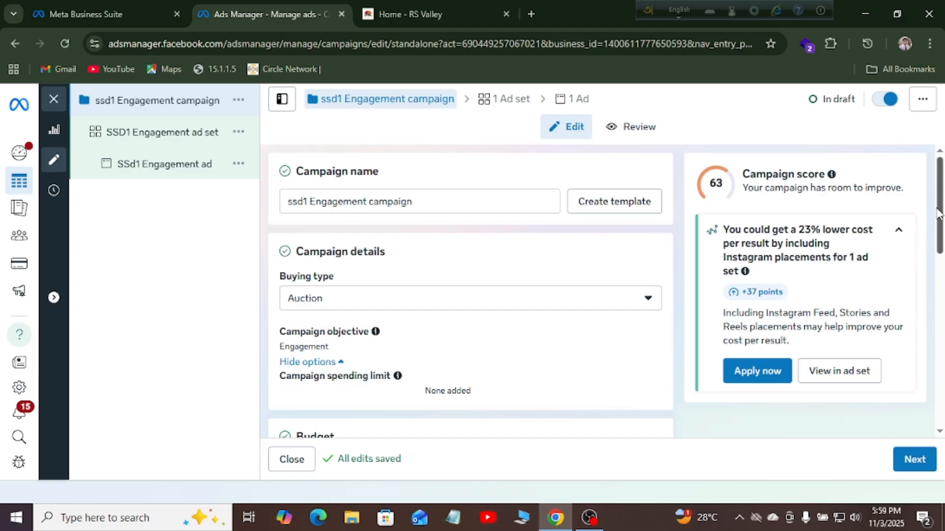
left_click_drag(939, 213, 941, 371)
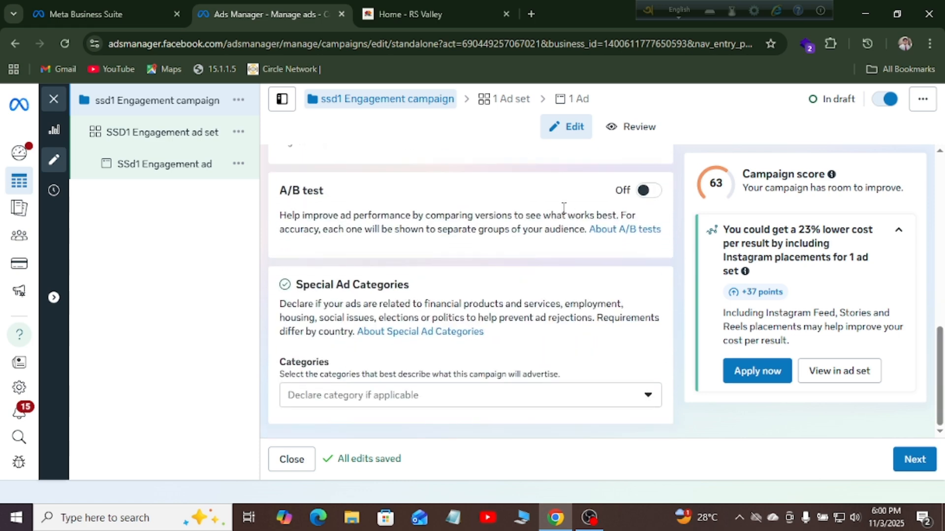
left_click(512, 102)
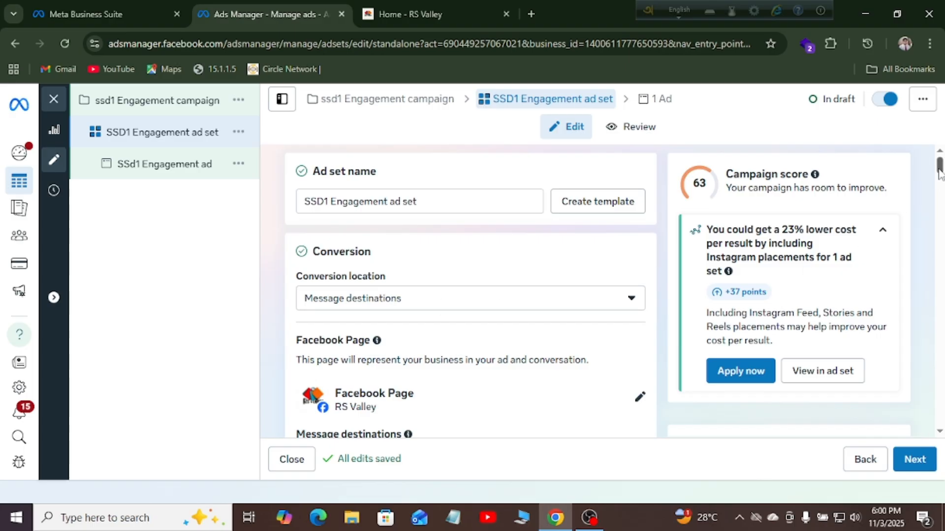
left_click_drag(939, 167, 940, 207)
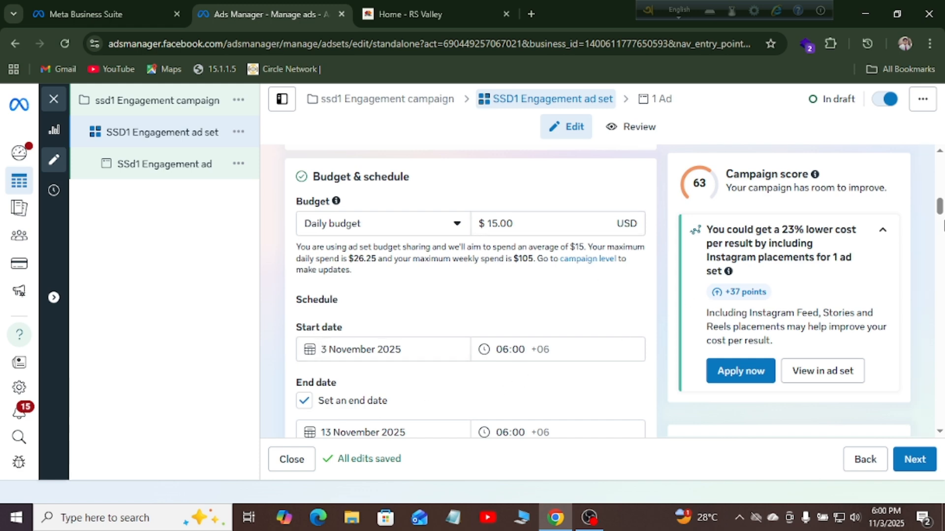
left_click_drag(940, 207, 940, 388)
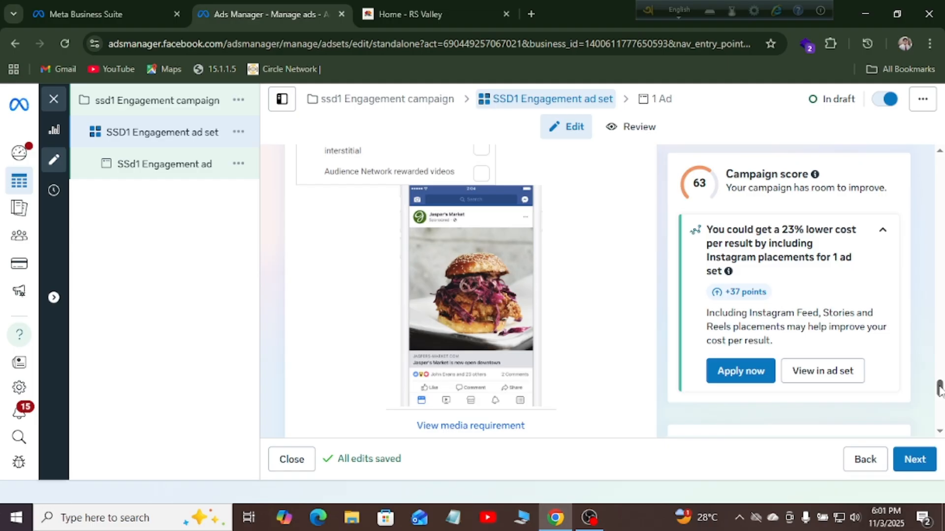
left_click_drag(940, 389, 941, 419)
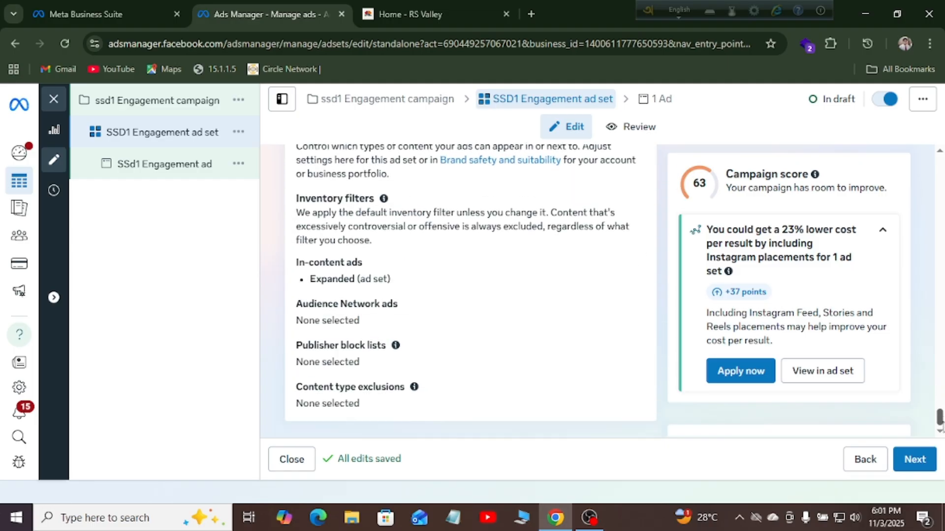
Return to the SSd1 Engagement ad and examine its settings and the previews for the different placements
left_click(663, 101)
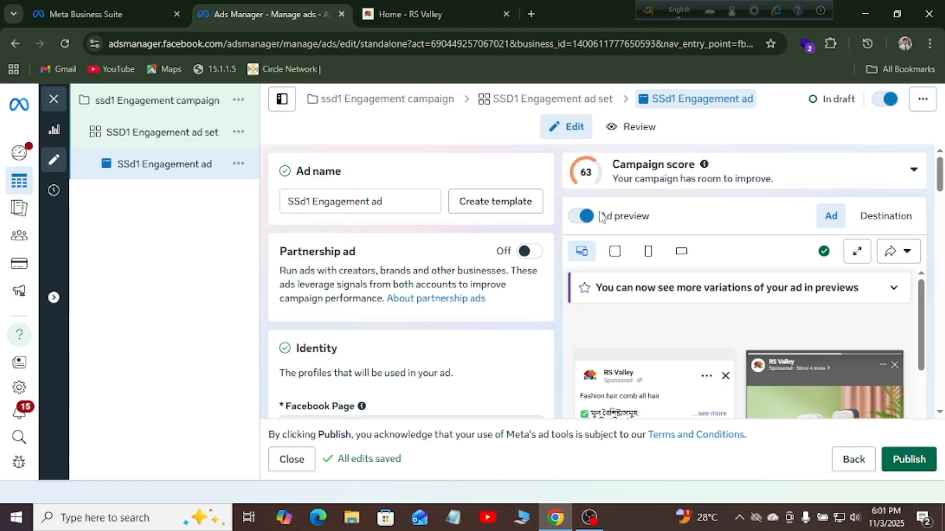
left_click_drag(939, 182, 941, 373)
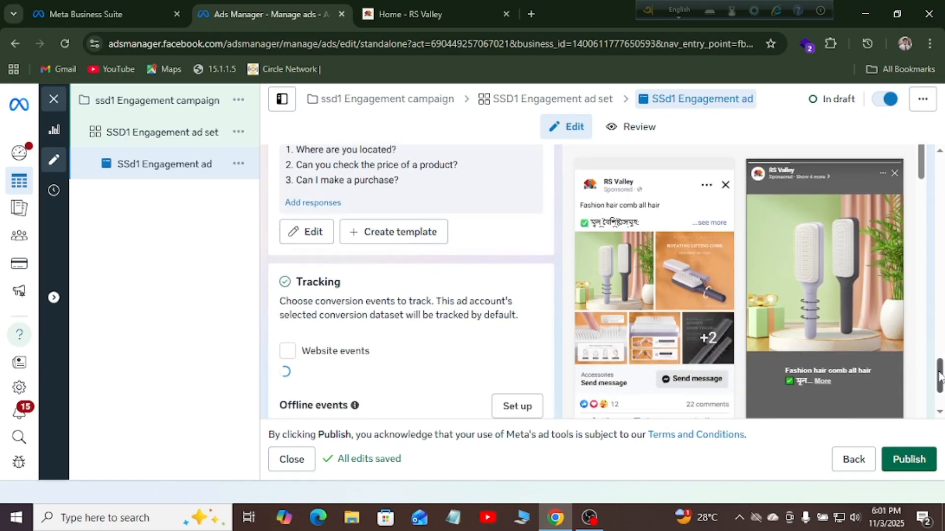
left_click_drag(922, 170, 925, 226)
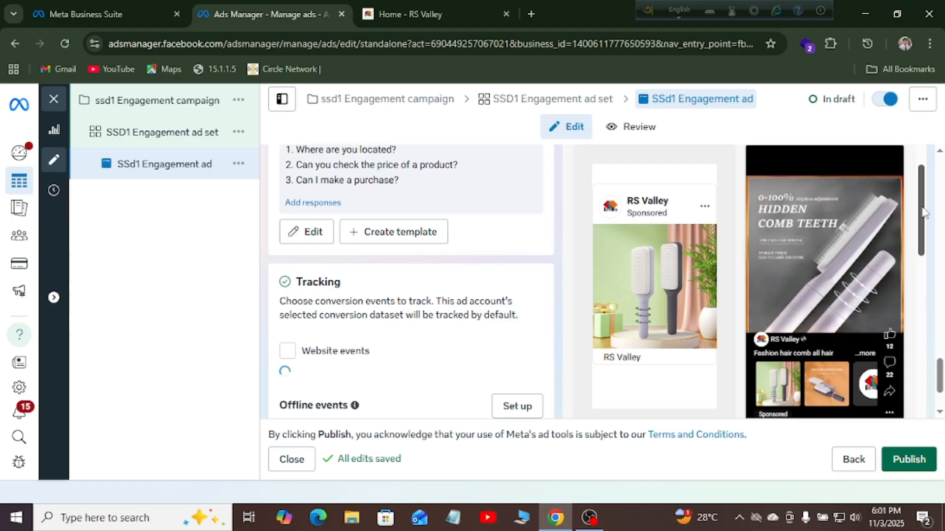
scroll(925, 246, "down", 3)
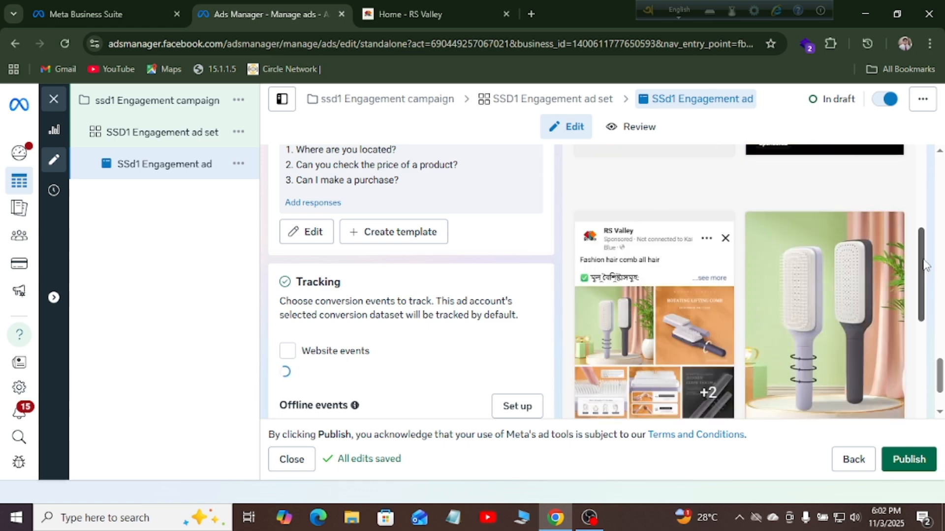
scroll(921, 265, "down", 3)
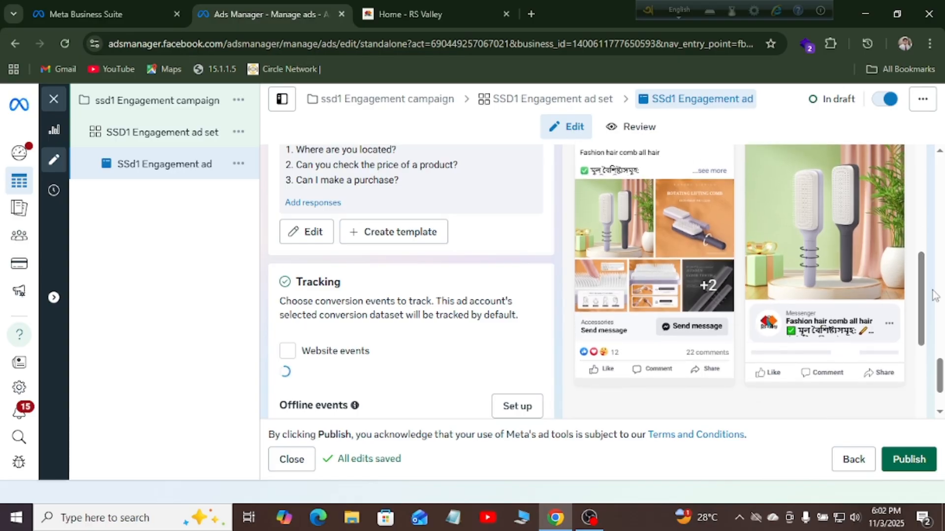
scroll(926, 315, "down", 2)
scroll(927, 317, "down", 3)
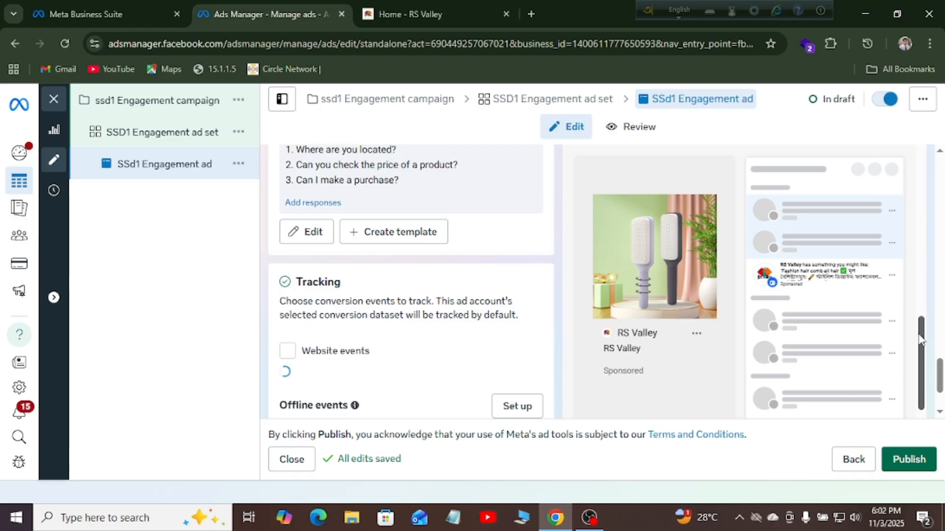
left_click_drag(920, 339, 921, 390)
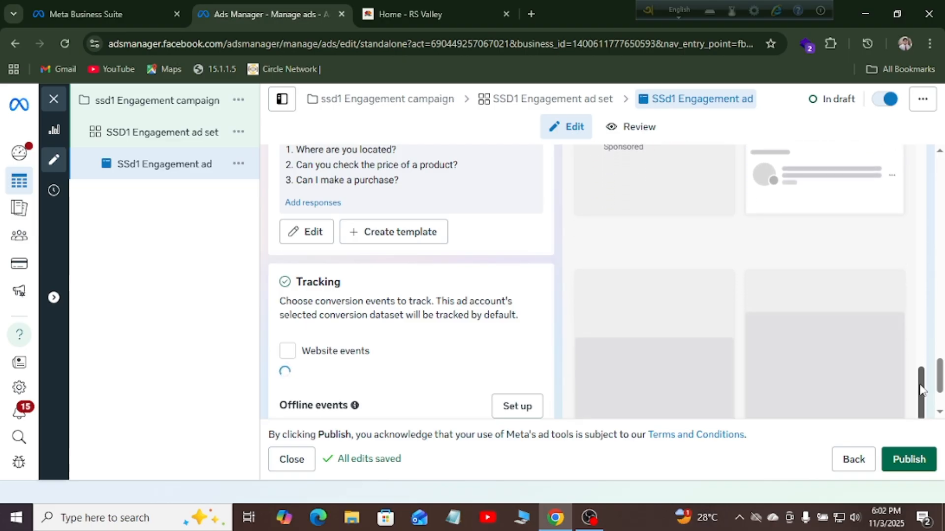